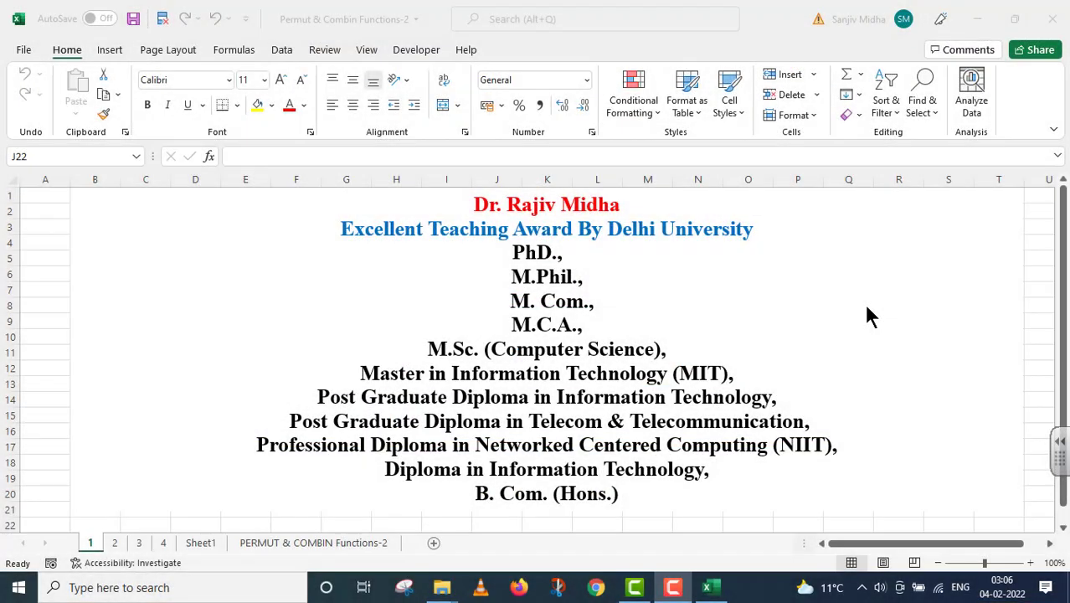
- Look through the function-list sheets 2 and 3 and title sheet 4, ending on the PERMUT & COMBIN Functions-2 sheet
{"action": "left_click", "coordinate": [115, 543]}
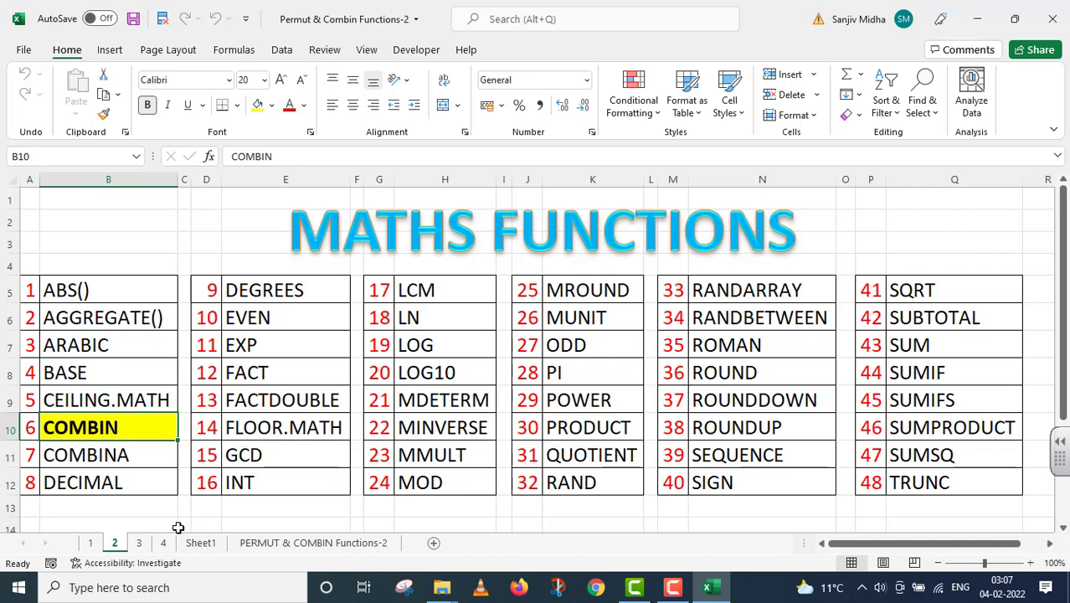
{"action": "left_click", "coordinate": [139, 542]}
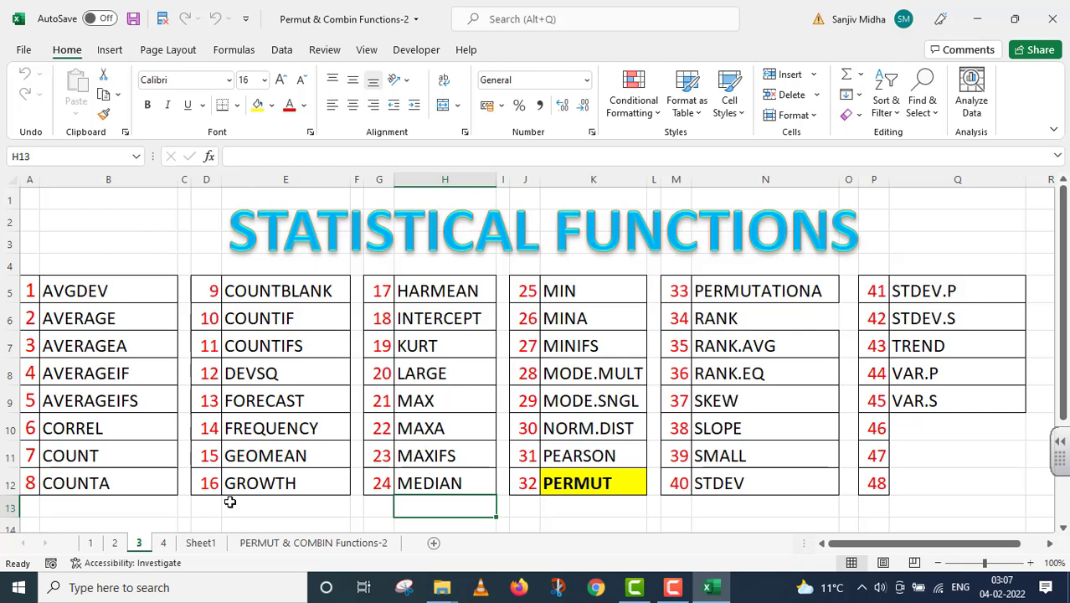
{"action": "key", "text": "ctrl+Page_Down"}
{"action": "left_click", "coordinate": [428, 414]}
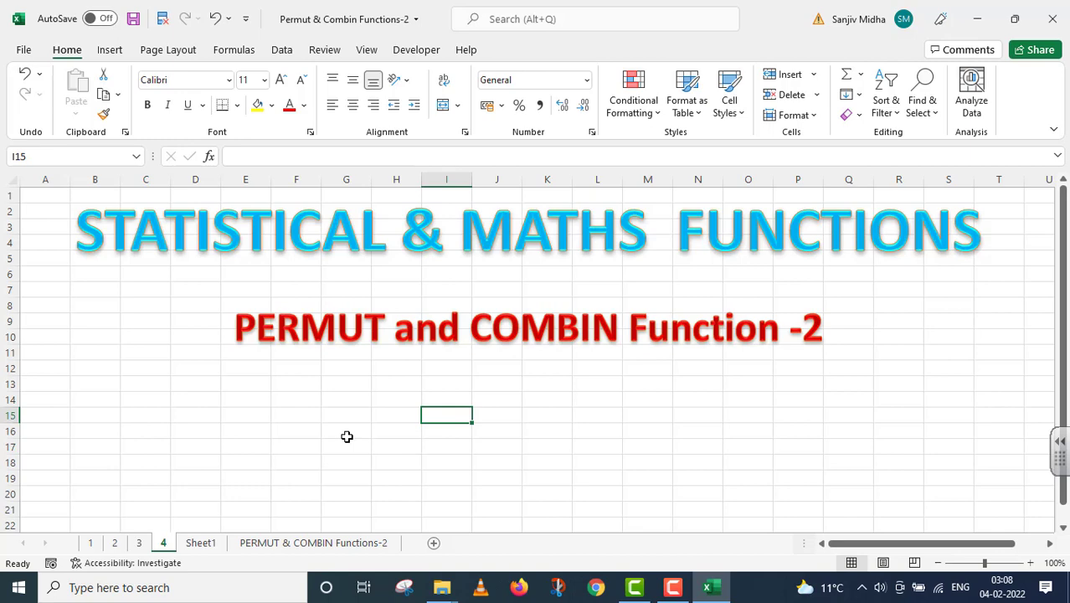
{"action": "left_click", "coordinate": [302, 542]}
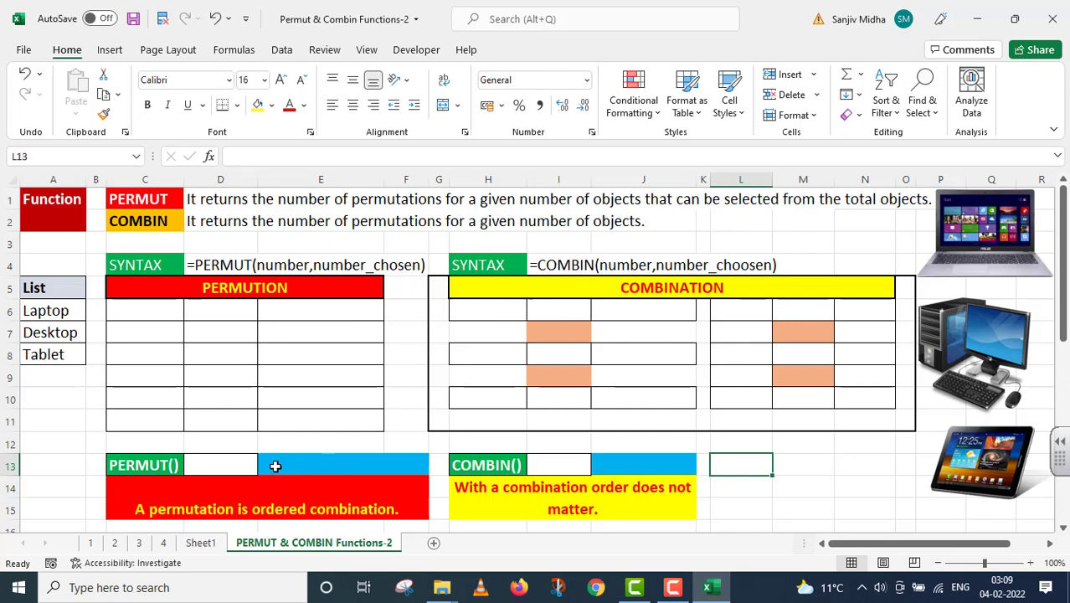
- Enter the formula =PERMUT(3,3) in cell D13 beside the PERMUT() label
{"action": "left_click", "coordinate": [274, 466]}
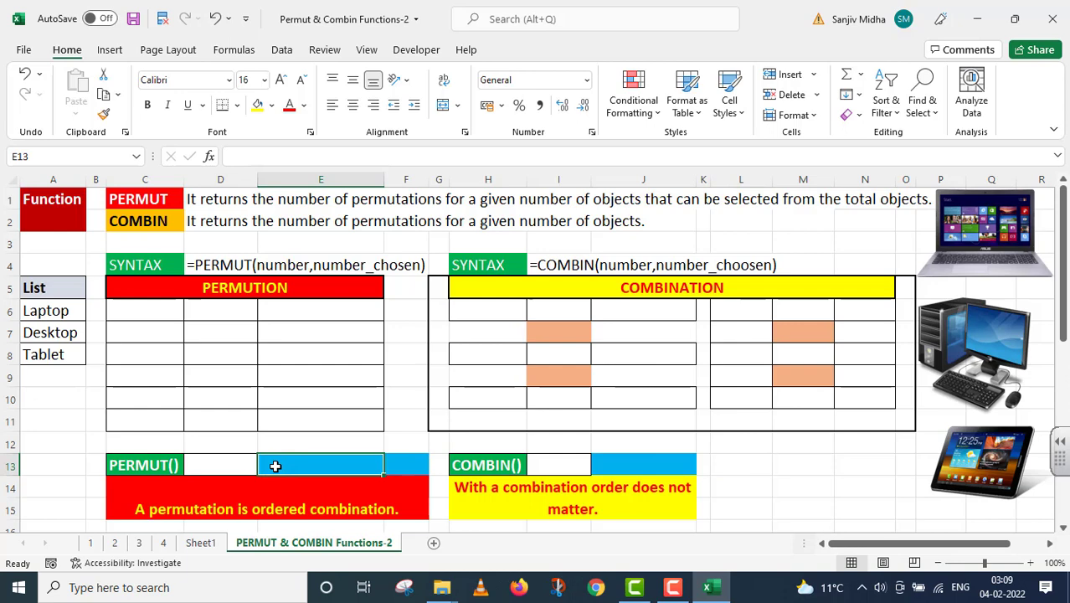
{"action": "left_click", "coordinate": [213, 467]}
{"action": "type", "text": "="}
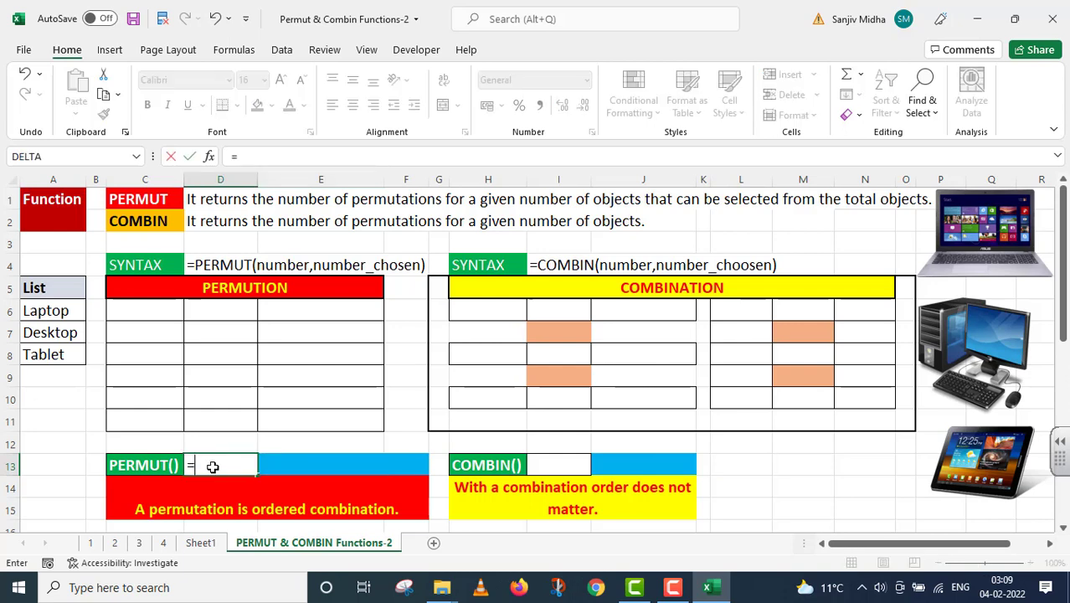
{"action": "type", "text": "PERMU"}
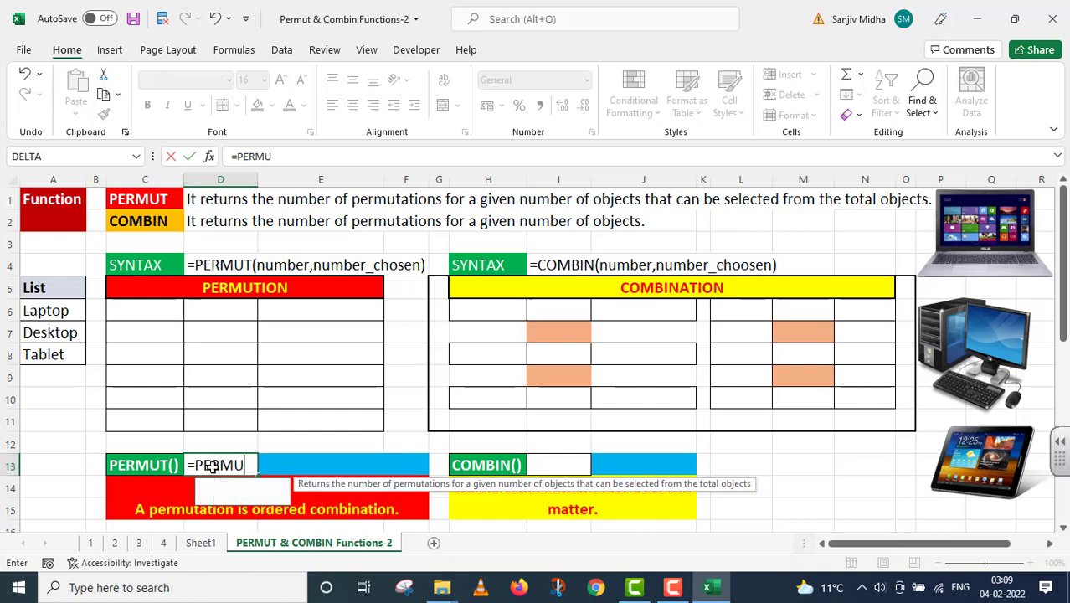
{"action": "key", "text": "Tab"}
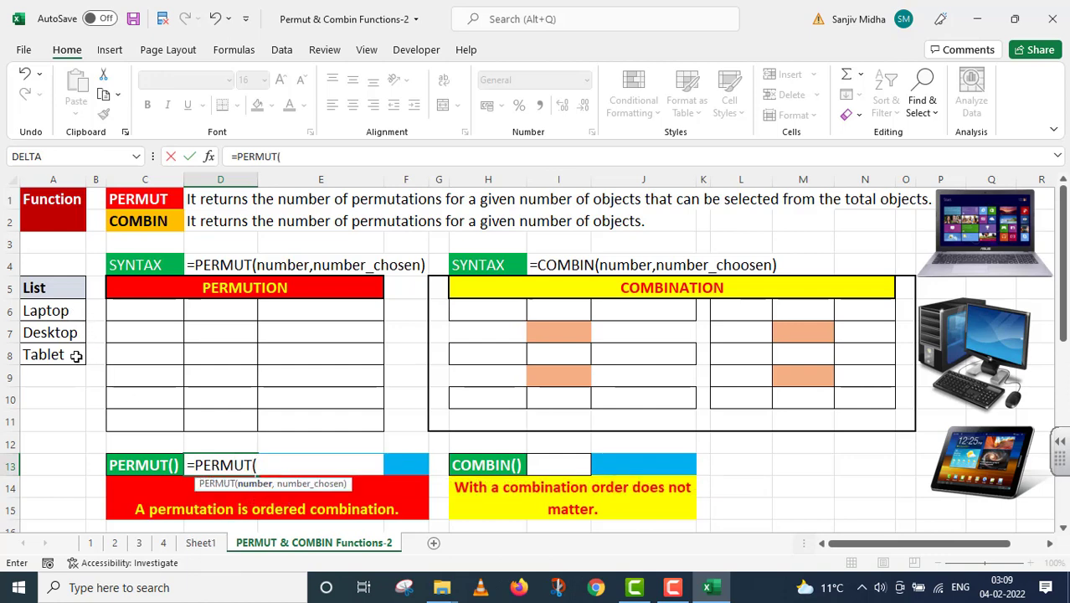
{"action": "type", "text": "3,"}
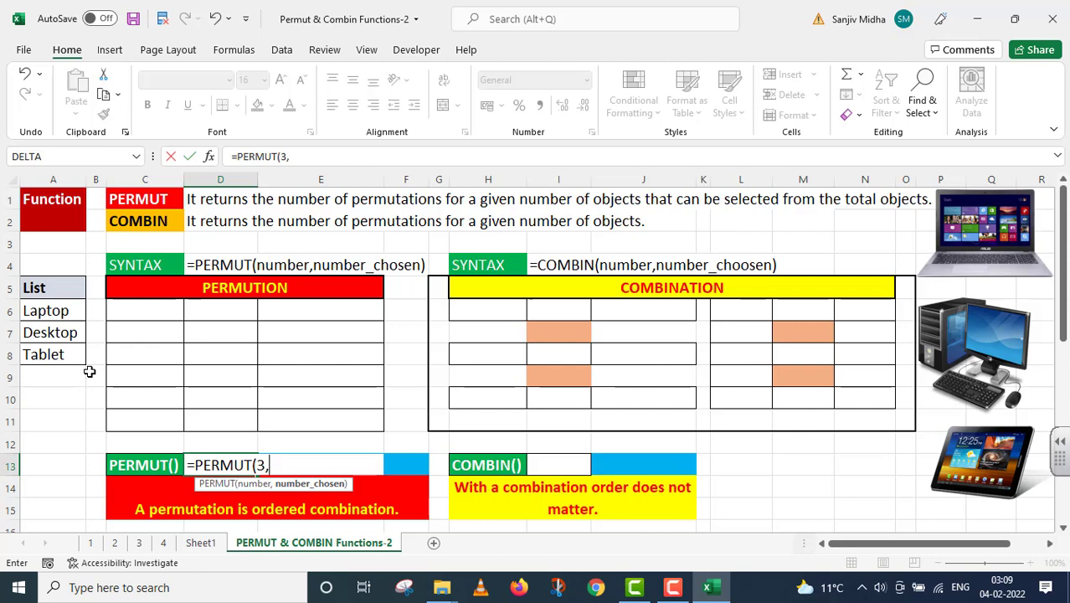
{"action": "type", "text": "3)"}
{"action": "key", "text": "Return"}
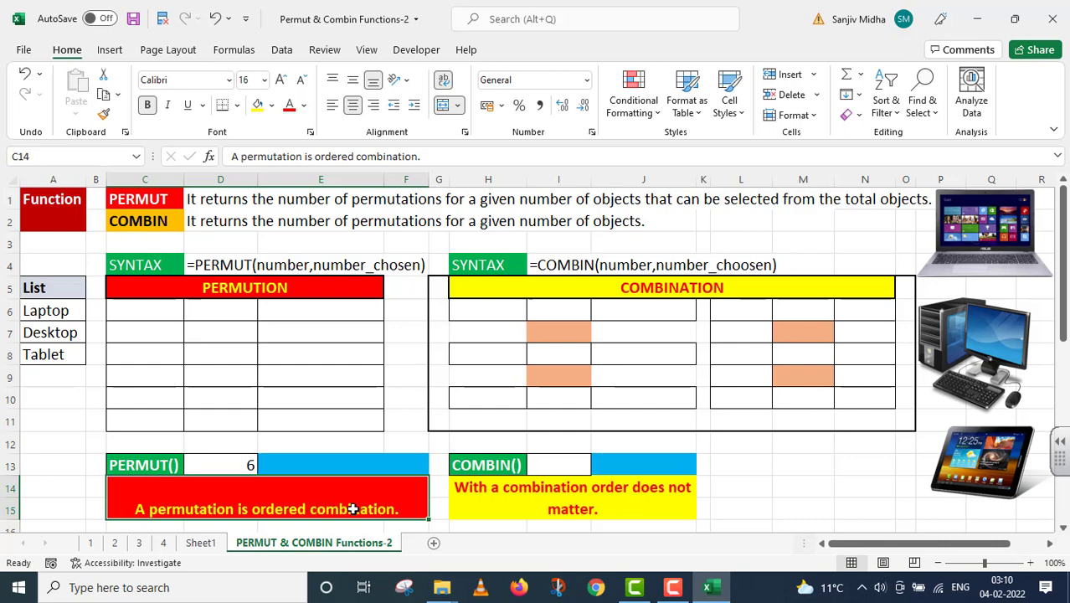
- Enter the formula =COMBIN(3,3) in cell I13 beside the COMBIN() label
{"action": "double_click", "coordinate": [531, 466]}
{"action": "type", "text": "="}
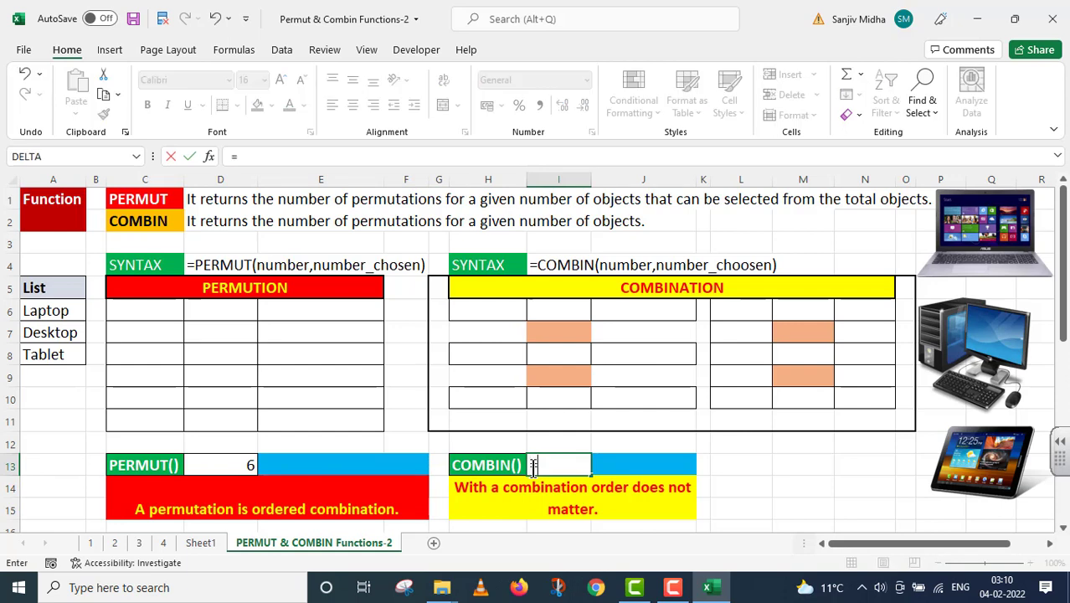
{"action": "type", "text": "COMB"}
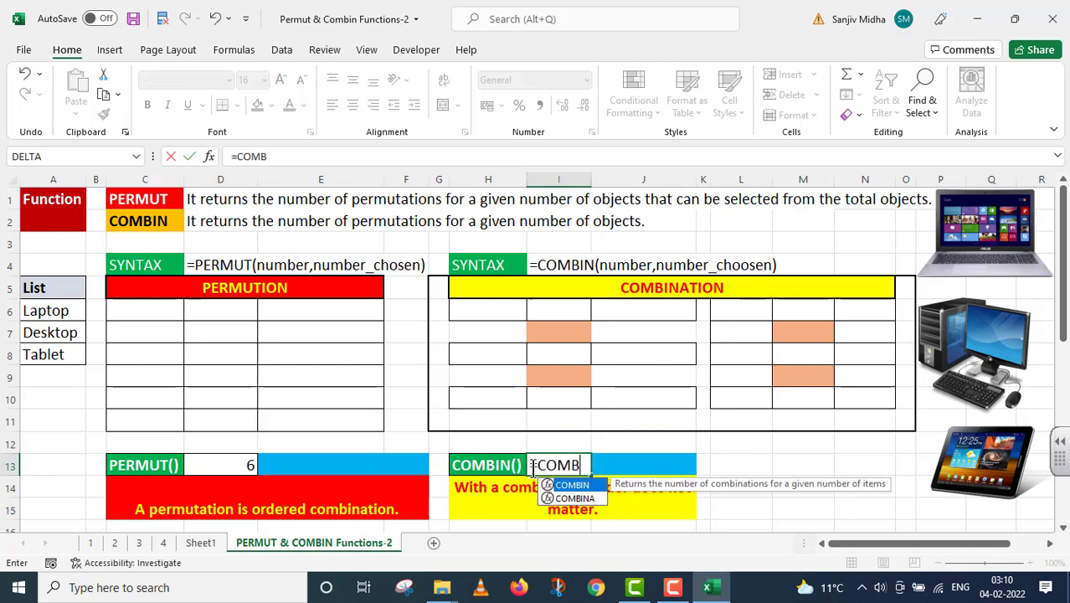
{"action": "type", "text": "IN("}
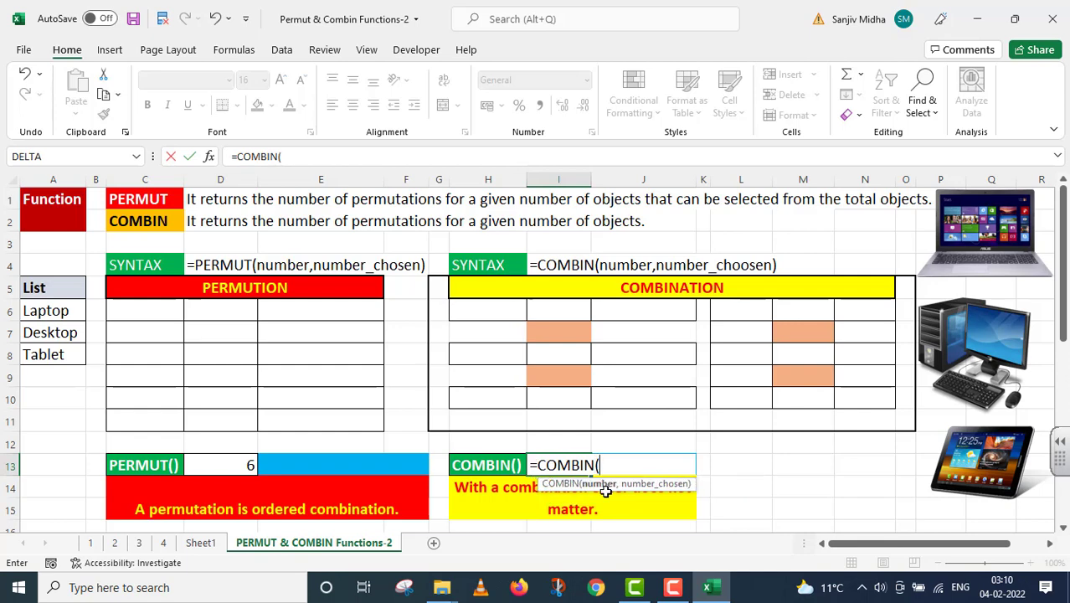
{"action": "type", "text": "3,3"}
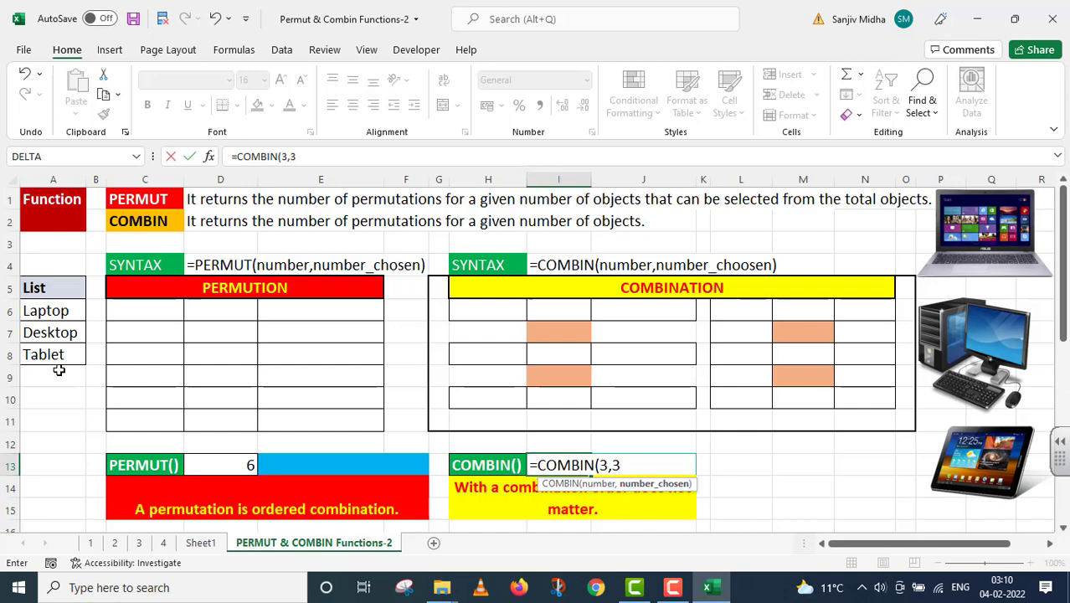
{"action": "type", "text": ")"}
{"action": "key", "text": "Return"}
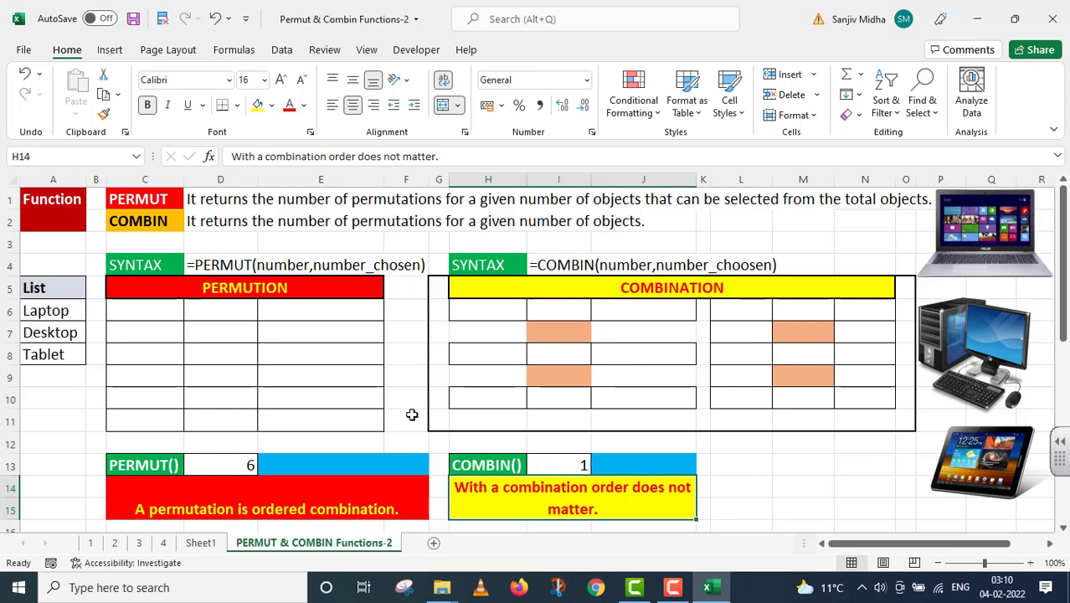
- Fill the first permutation row, C6 to E6, with Laptop, Desktop and Tablet
{"action": "left_click", "coordinate": [142, 312]}
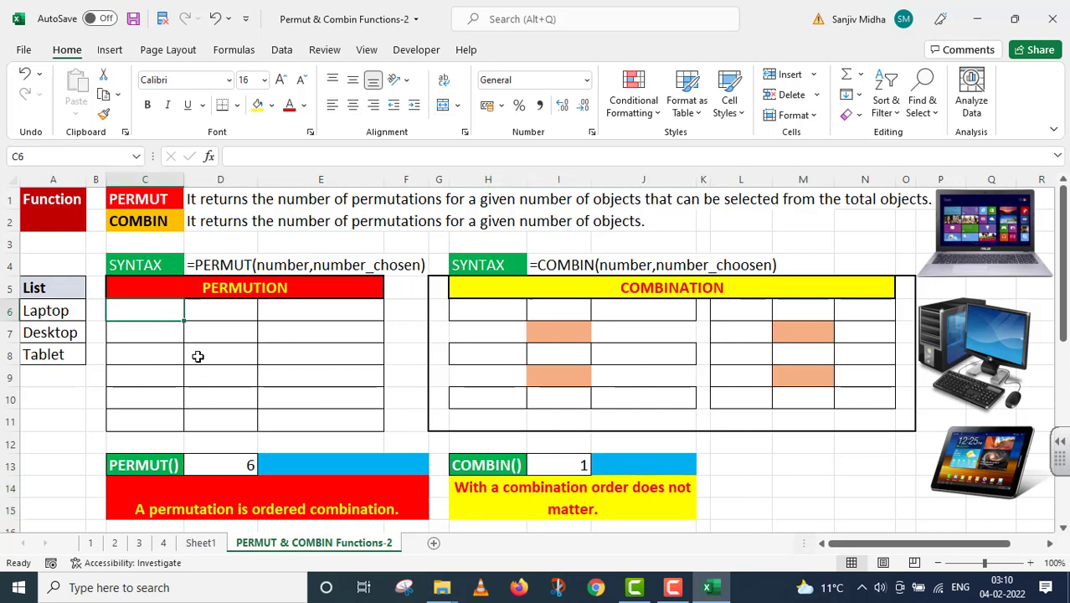
{"action": "type", "text": "Laptop"}
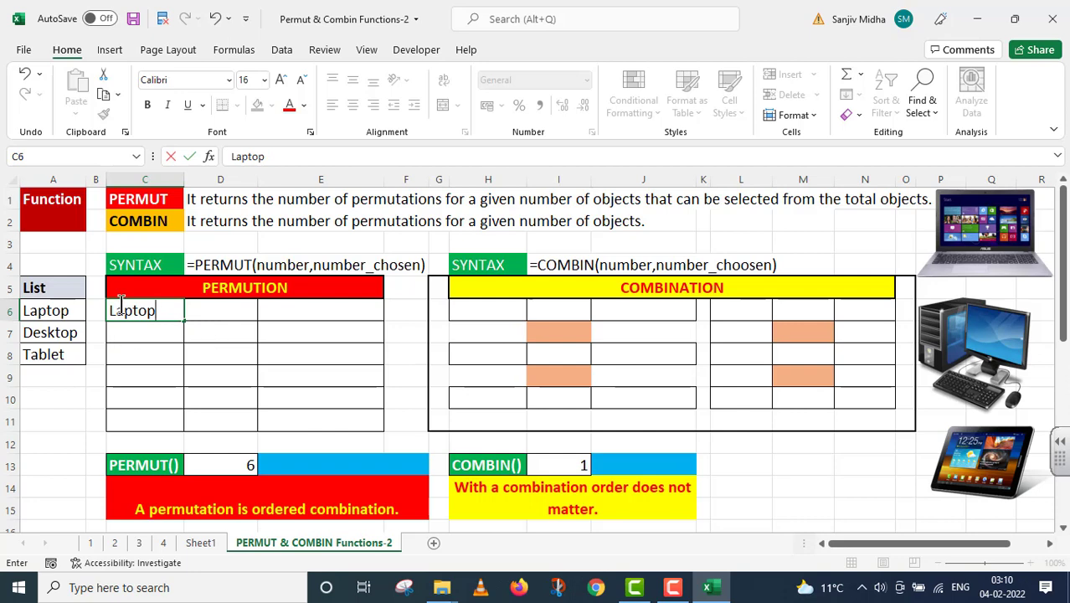
{"action": "left_click", "coordinate": [210, 314]}
{"action": "type", "text": "De"}
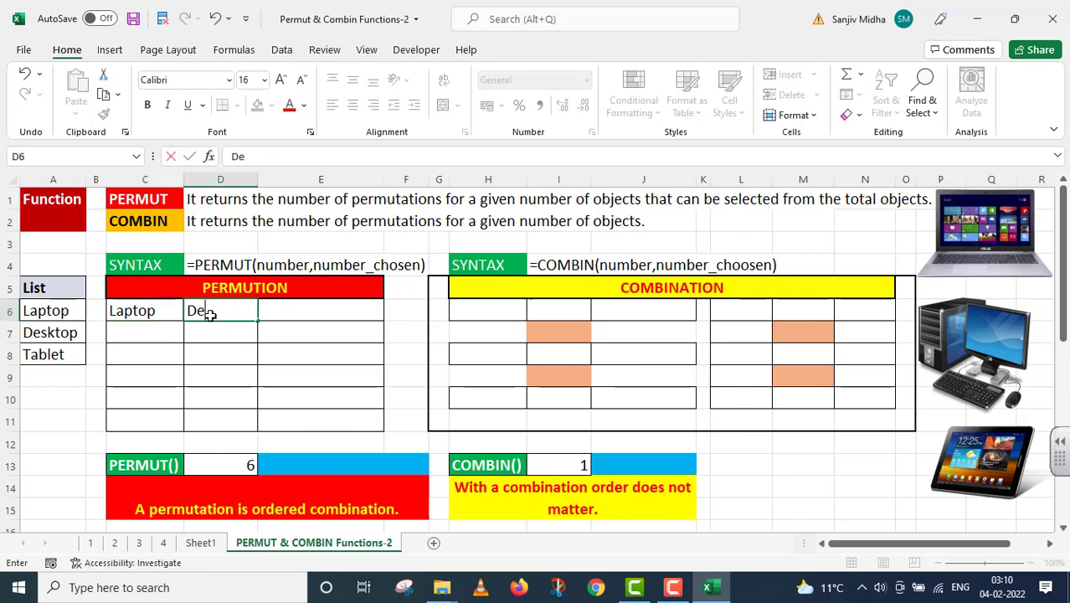
{"action": "type", "text": "sktop"}
{"action": "left_click", "coordinate": [297, 314]}
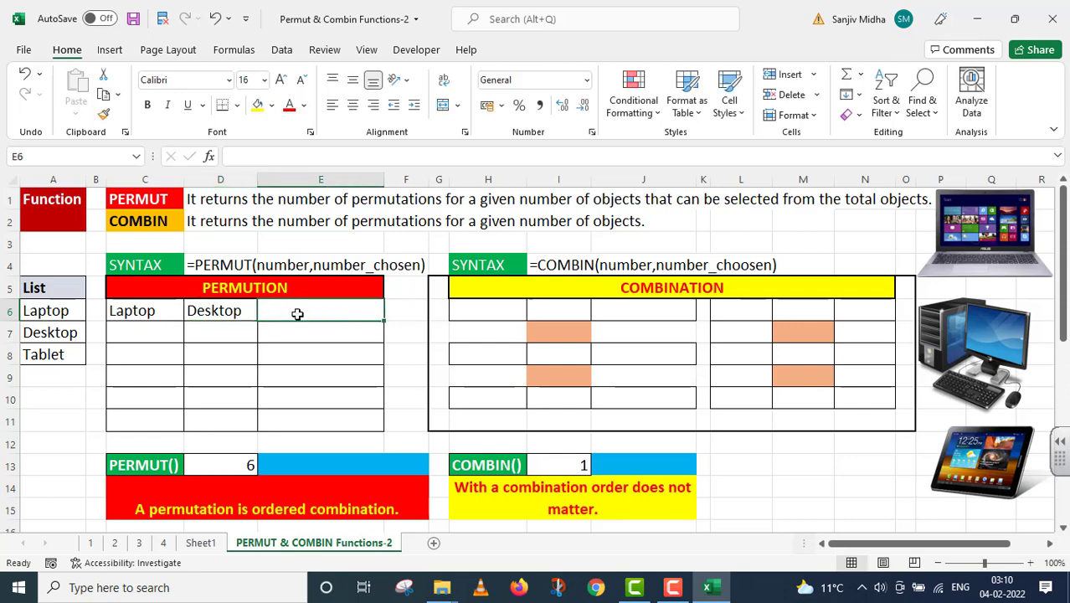
{"action": "type", "text": "Tab"}
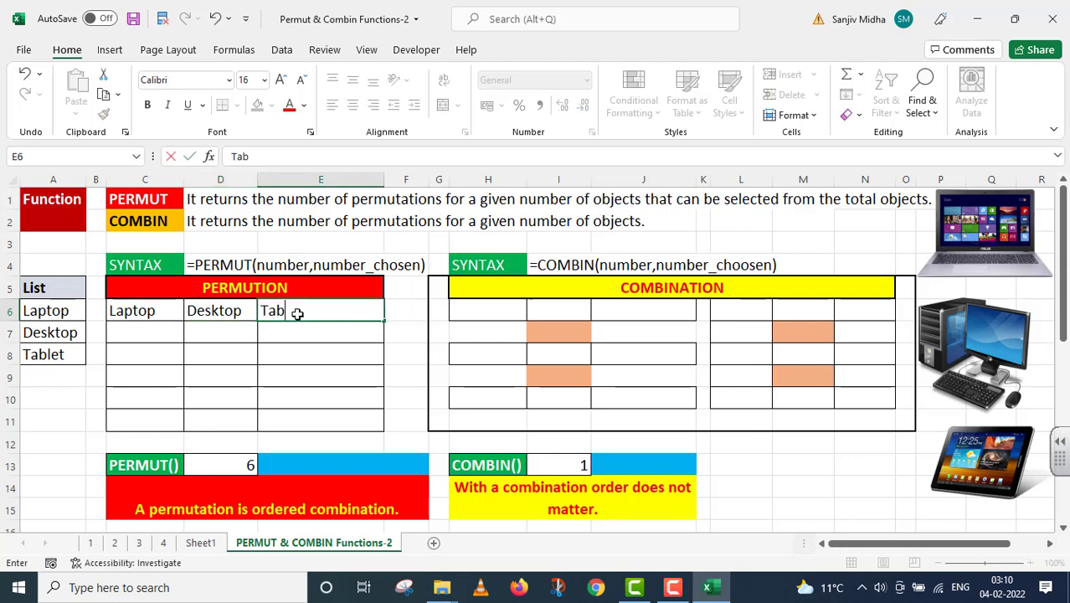
{"action": "type", "text": "let"}
- Fill the second permutation row by copying Laptop from C6 into C7 and entering Tablet in D7 and Desktop in E7
{"action": "left_click", "coordinate": [155, 331]}
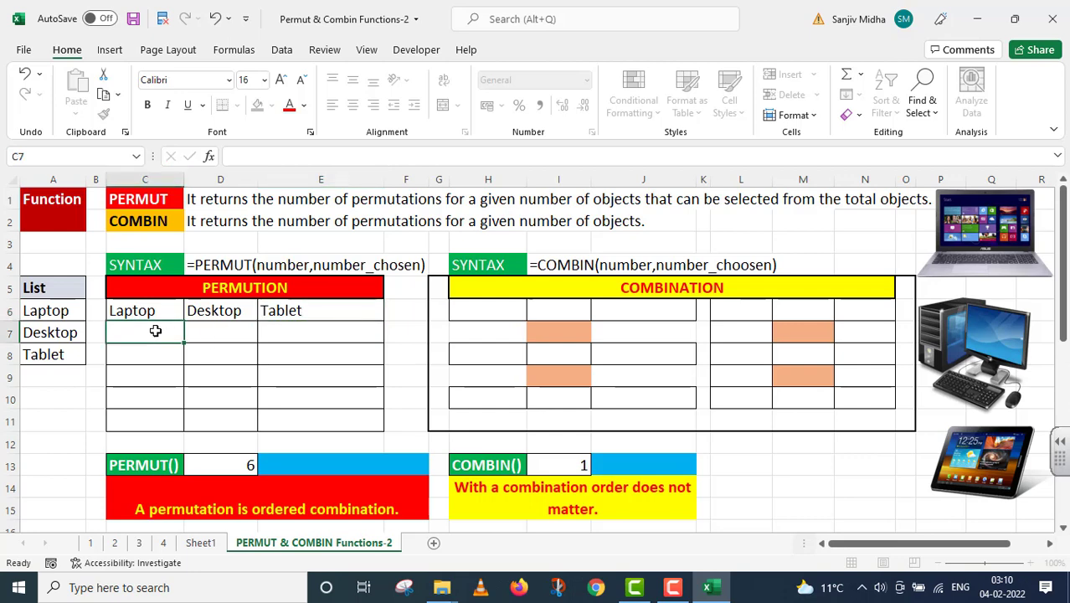
{"action": "left_click", "coordinate": [147, 308]}
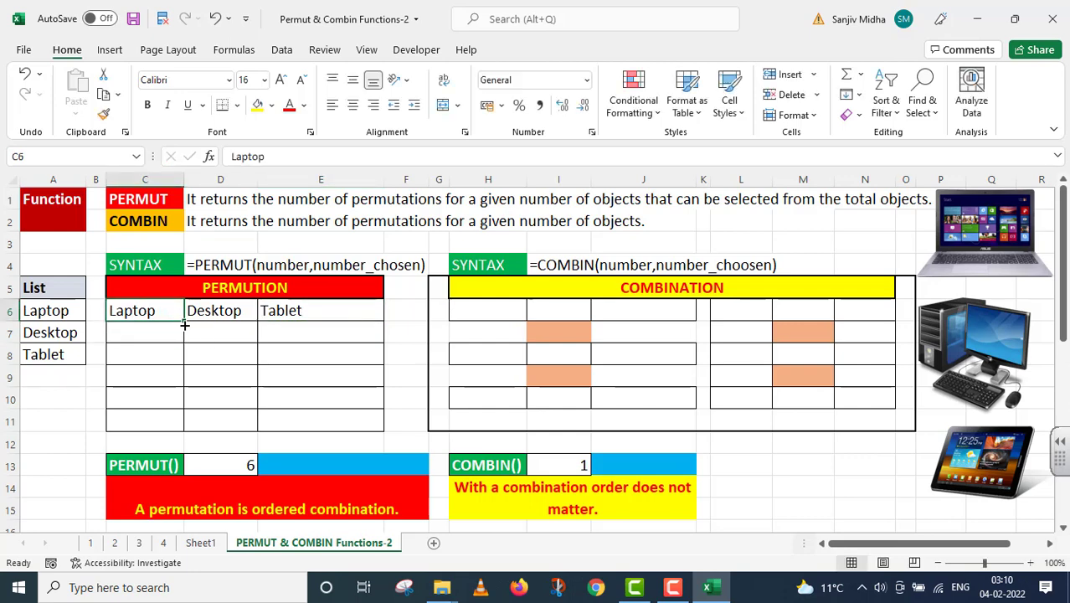
{"action": "left_click_drag", "start_coordinate": [183, 321], "coordinate": [186, 334]}
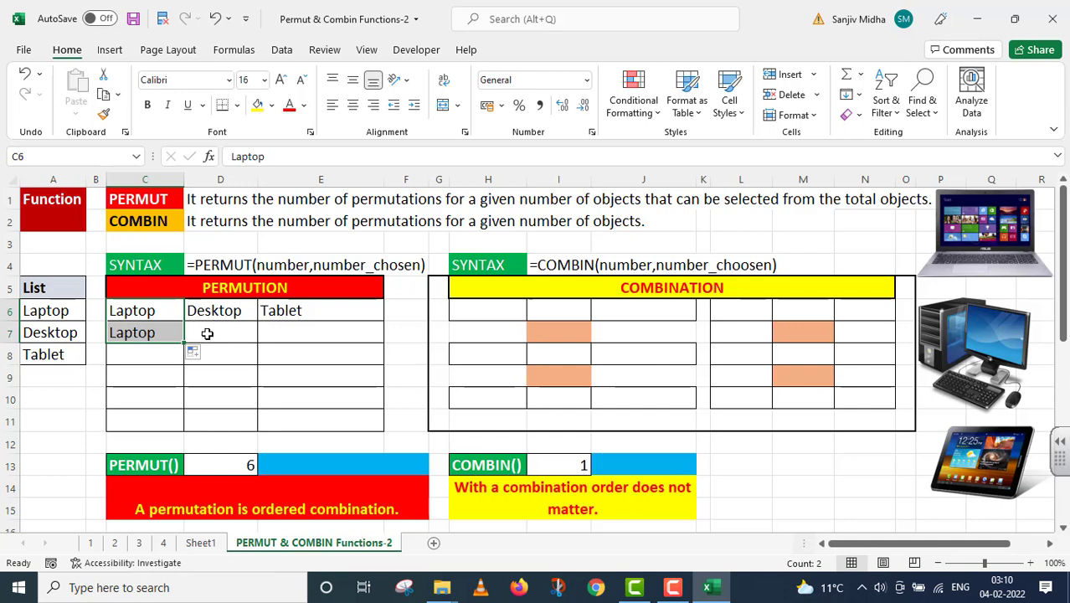
{"action": "left_click", "coordinate": [207, 333]}
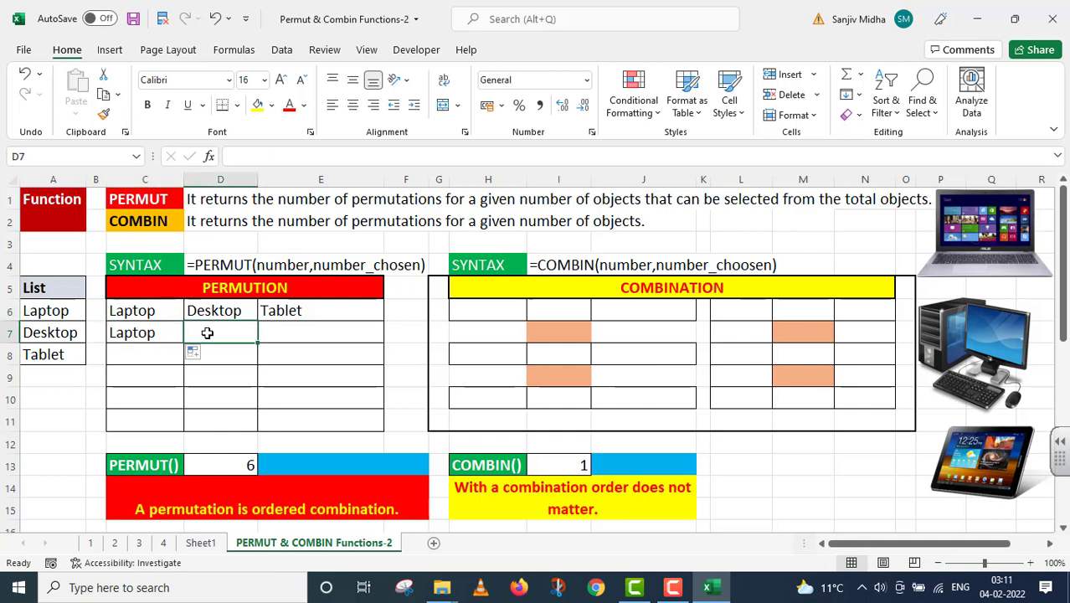
{"action": "type", "text": "Tablet"}
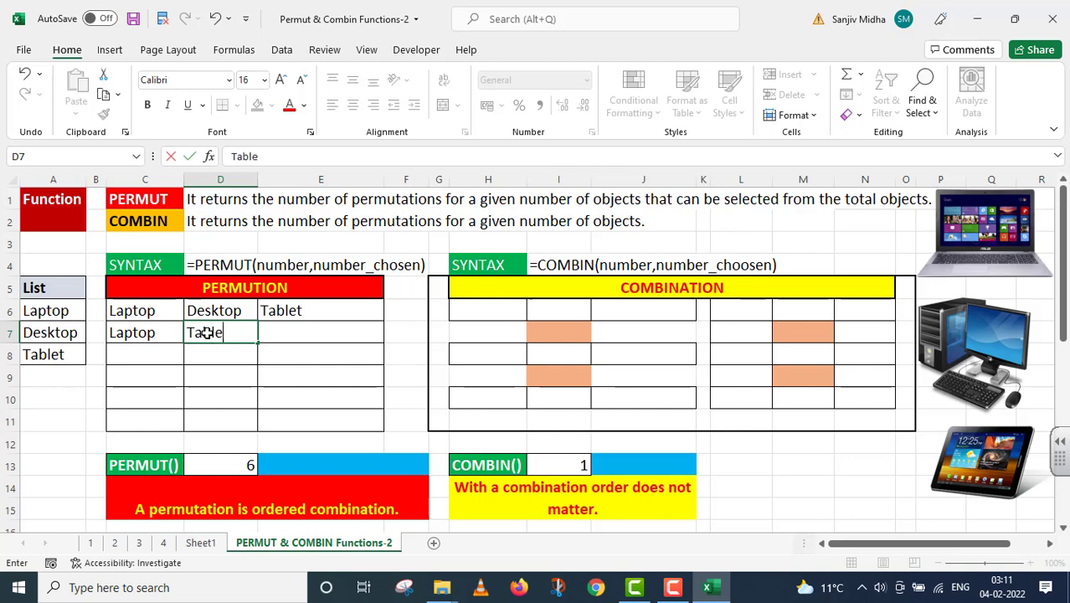
{"action": "left_click", "coordinate": [293, 336]}
{"action": "type", "text": "Des"}
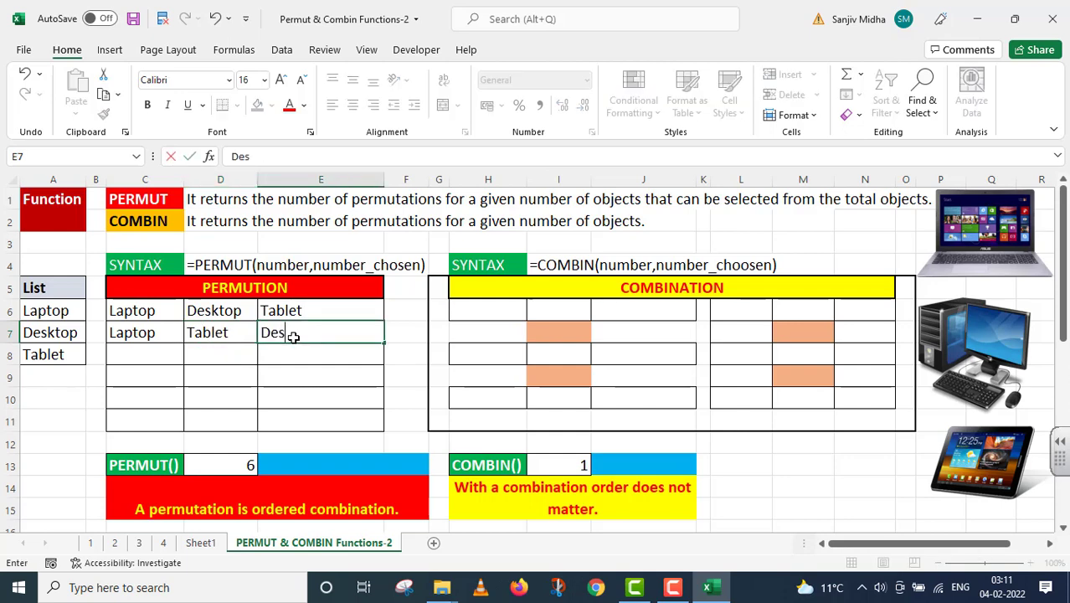
{"action": "type", "text": "ktop"}
- Fill the third permutation row, C8 to E8, with Desktop, Laptop and Tablet
{"action": "left_click", "coordinate": [133, 353]}
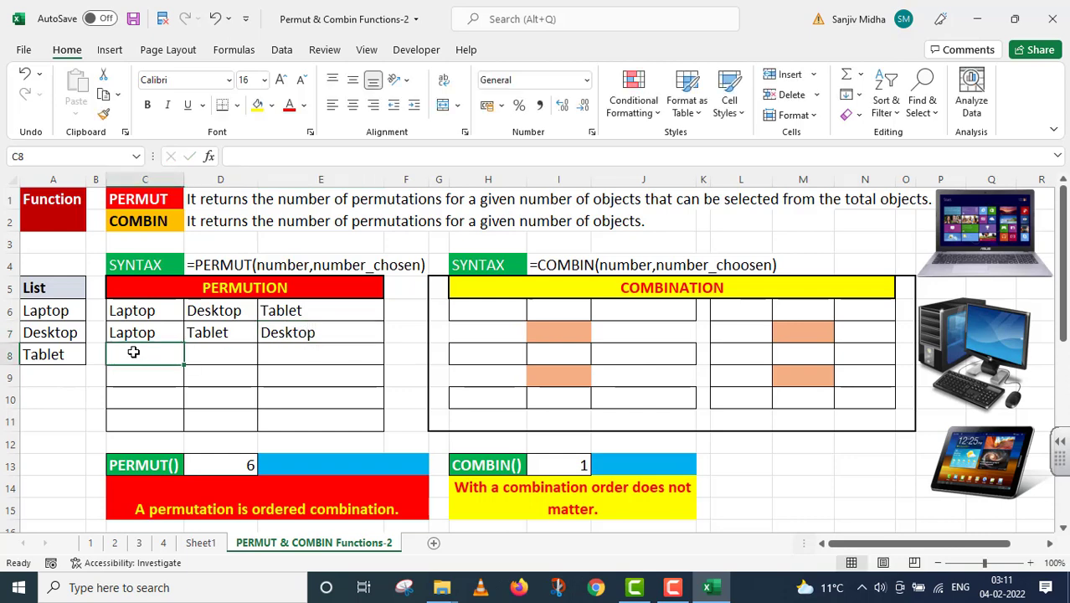
{"action": "type", "text": "Des"}
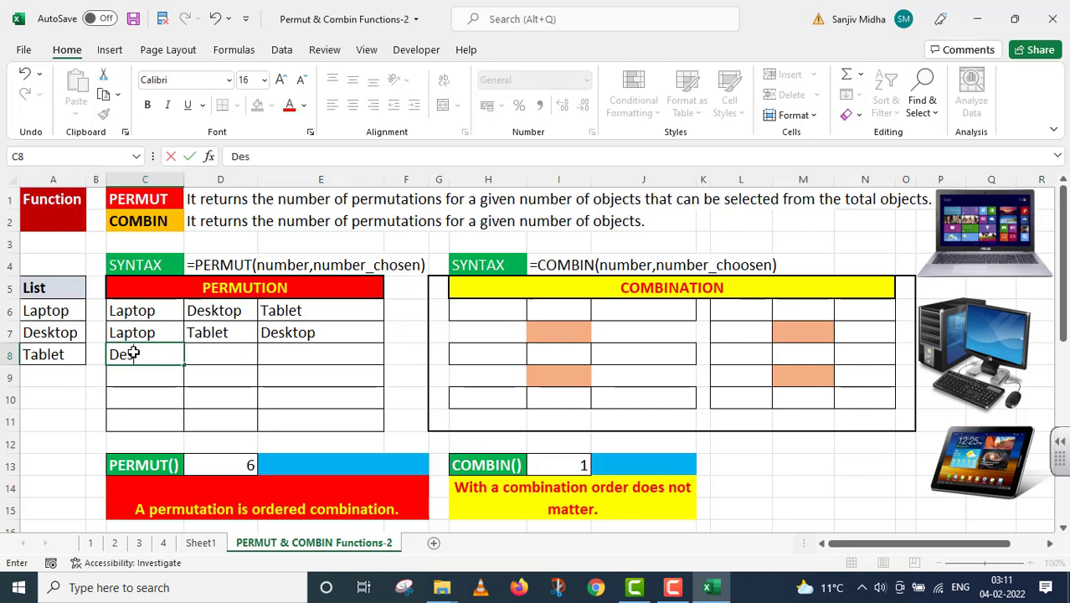
{"action": "type", "text": "ktop"}
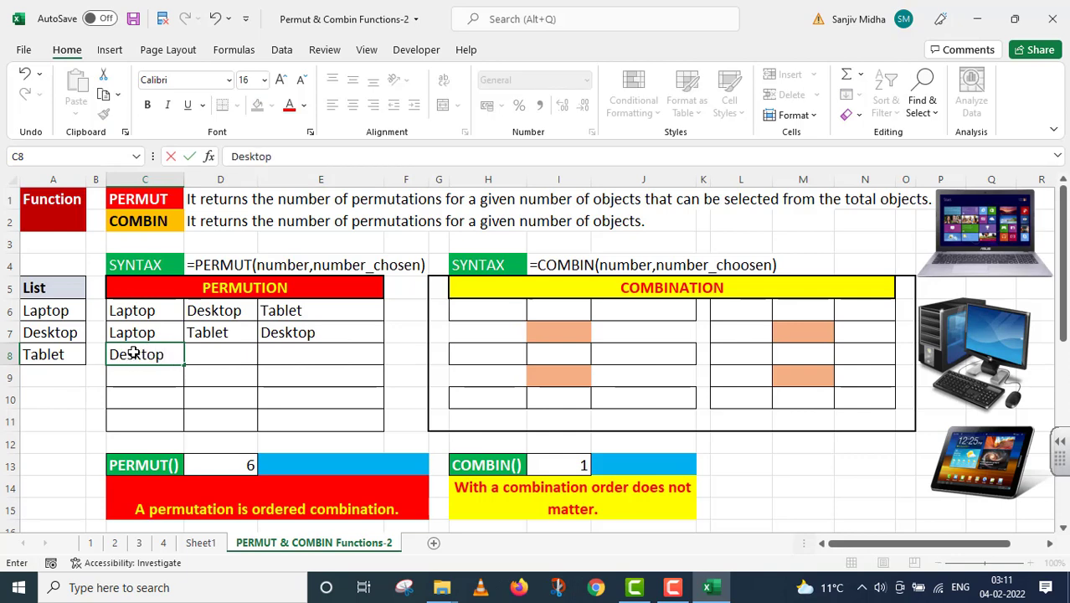
{"action": "left_click", "coordinate": [216, 359]}
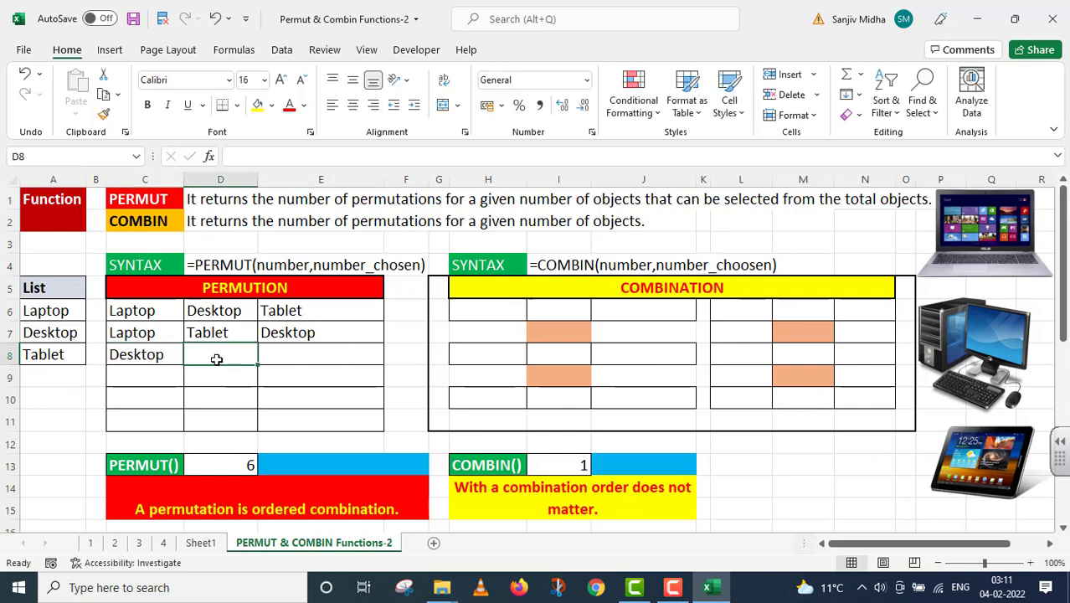
{"action": "type", "text": "Laptop"}
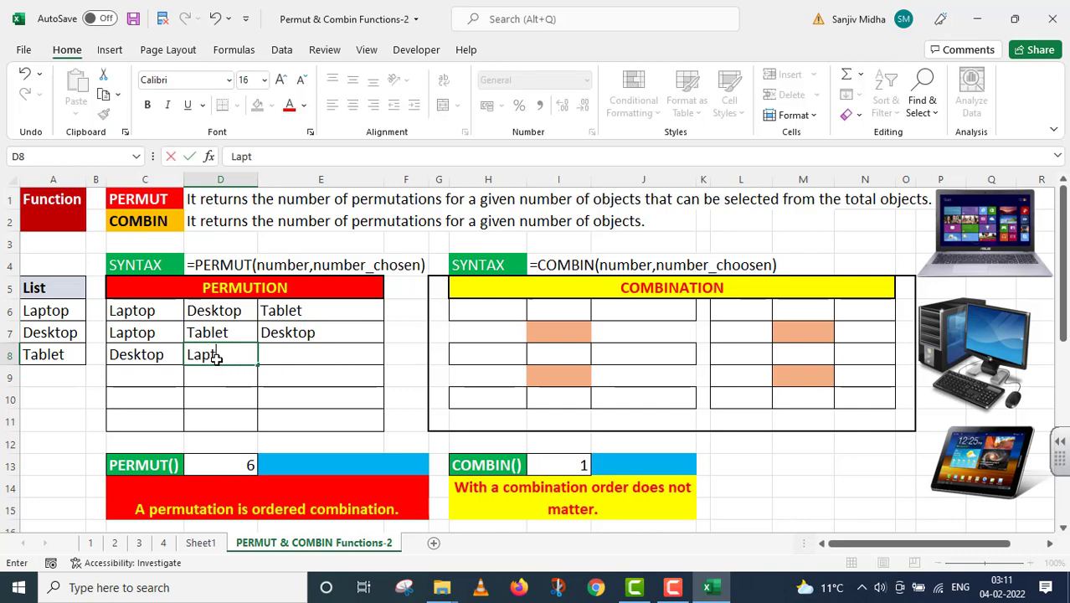
{"action": "left_click", "coordinate": [279, 354]}
{"action": "type", "text": "Tablet"}
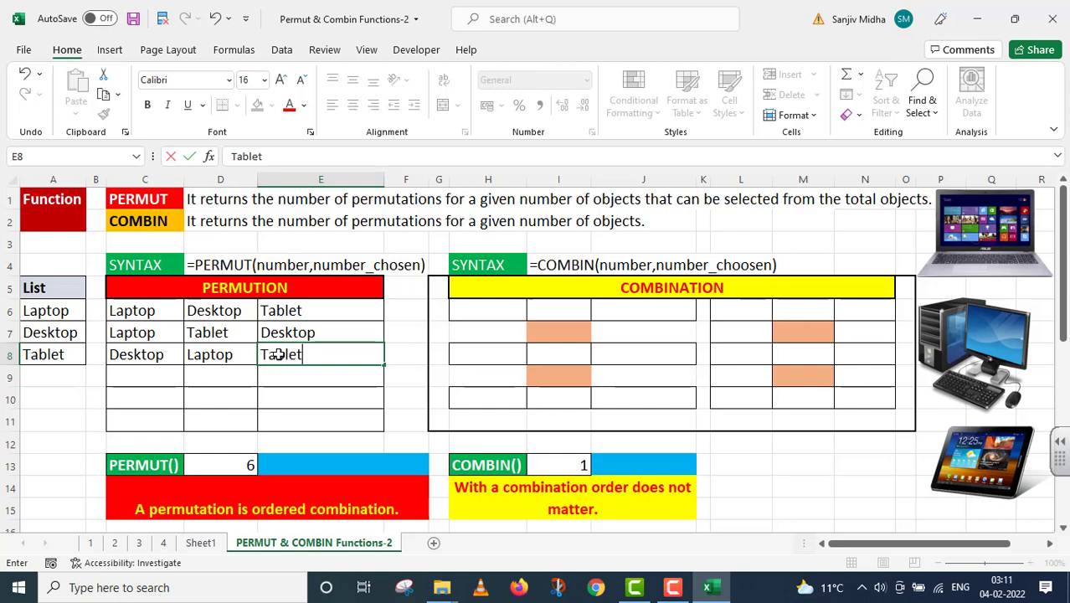
- Fill the fourth permutation row, C9 to E9, with Desktop, Tablet and Laptop
{"action": "left_click", "coordinate": [162, 374]}
{"action": "type", "text": "De"}
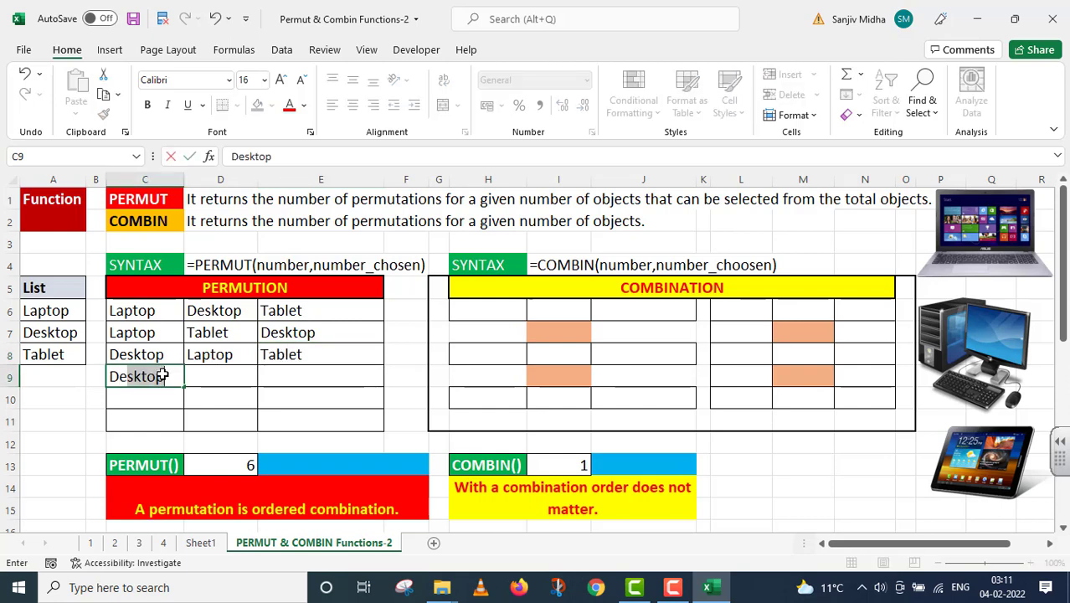
{"action": "type", "text": "sktop"}
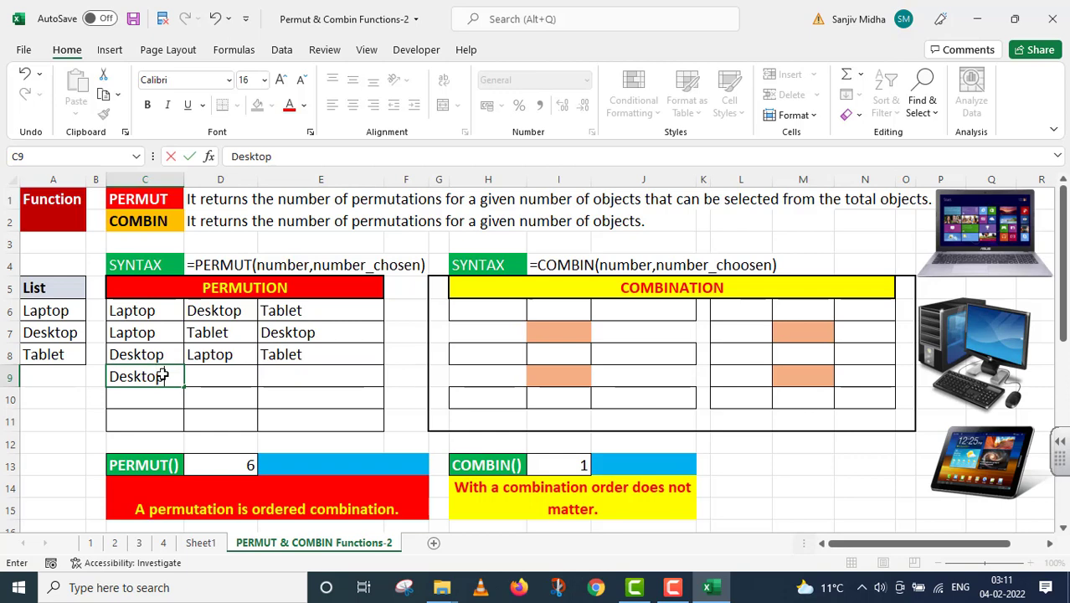
{"action": "left_click", "coordinate": [209, 373]}
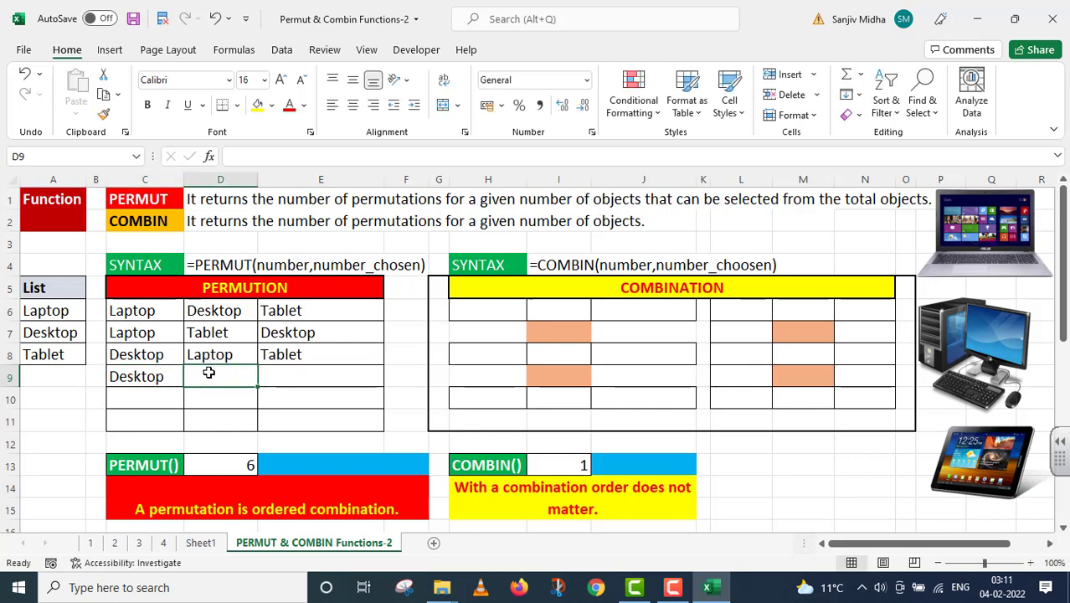
{"action": "type", "text": "Tablet"}
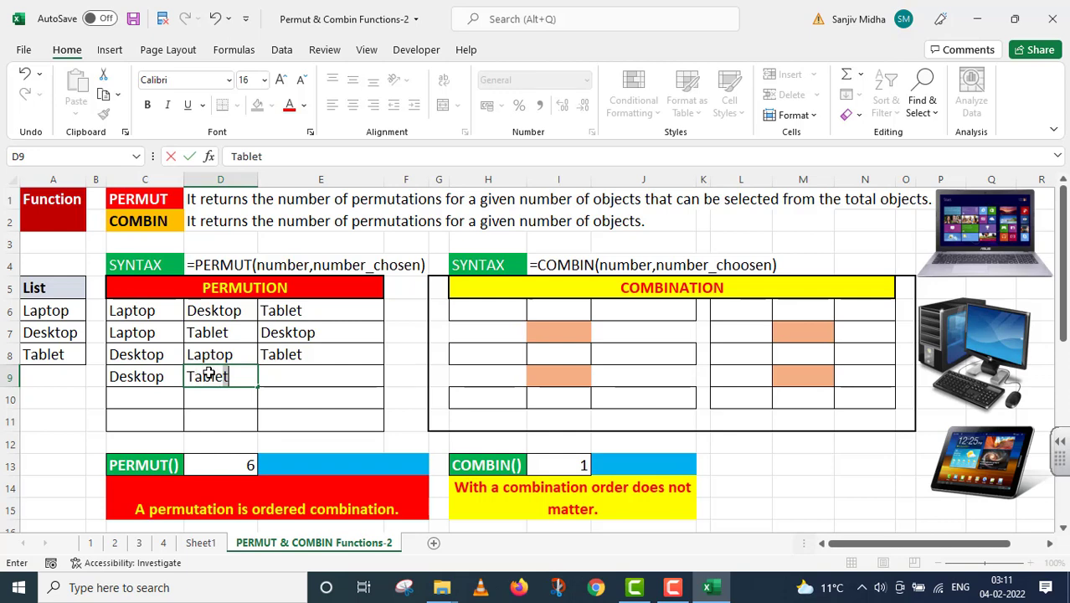
{"action": "double_click", "coordinate": [263, 381]}
{"action": "type", "text": "Lap"}
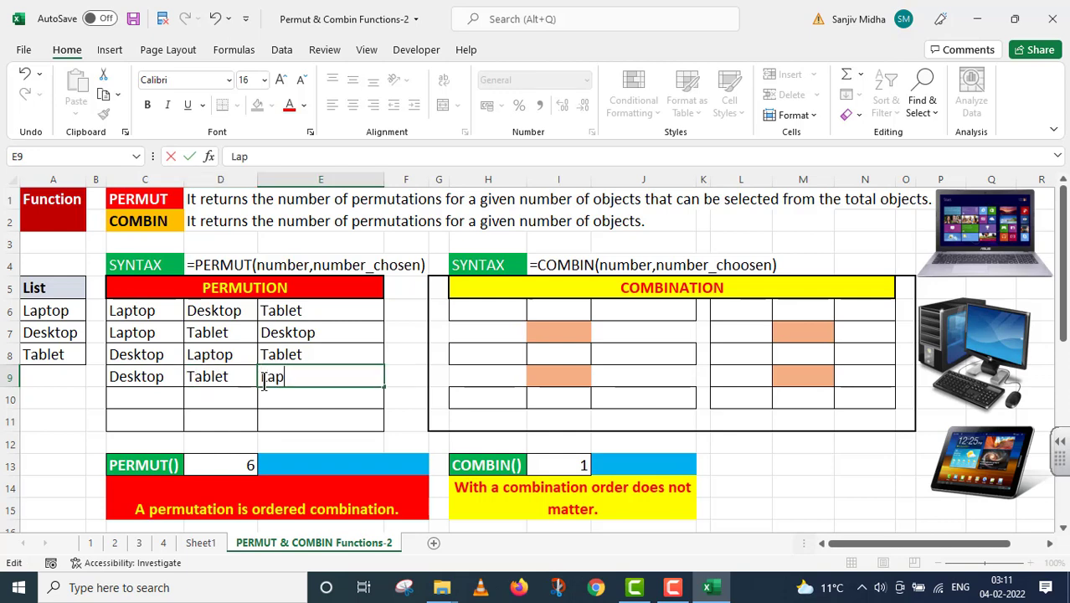
{"action": "type", "text": "top"}
- Fill the fifth permutation row, C10 to E10, with Tablet, Laptop and Desktop
{"action": "left_click", "coordinate": [131, 397]}
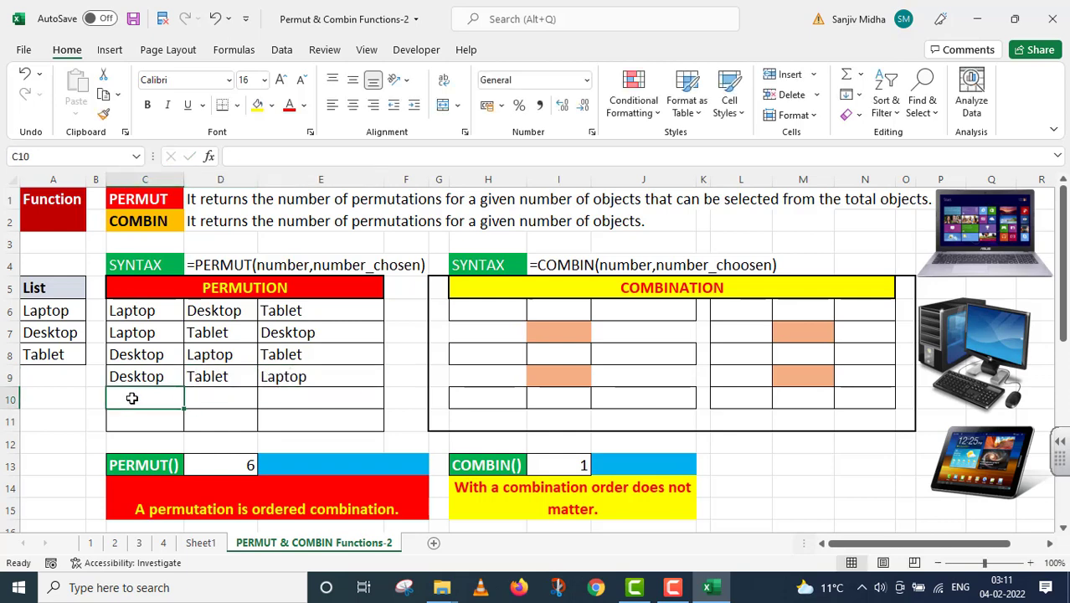
{"action": "type", "text": "Table"}
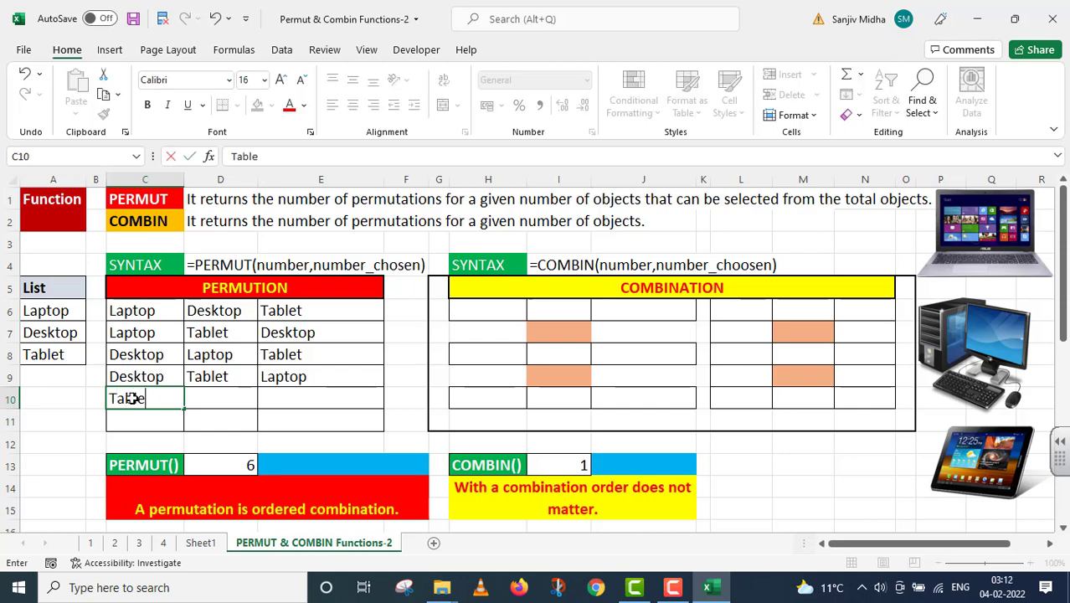
{"action": "type", "text": "t"}
{"action": "left_click", "coordinate": [215, 408]}
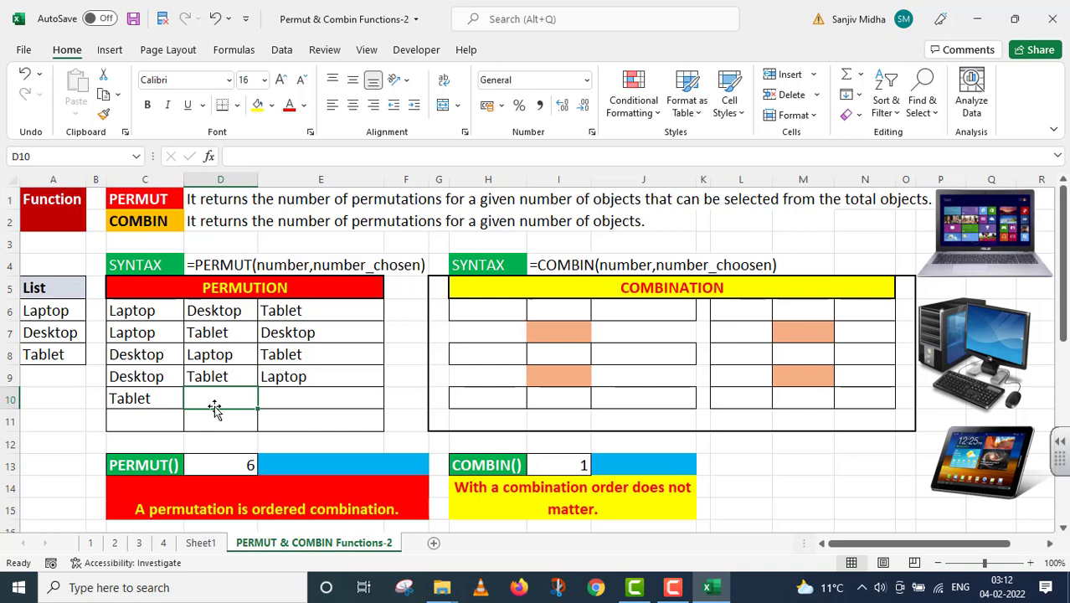
{"action": "type", "text": "Laptop"}
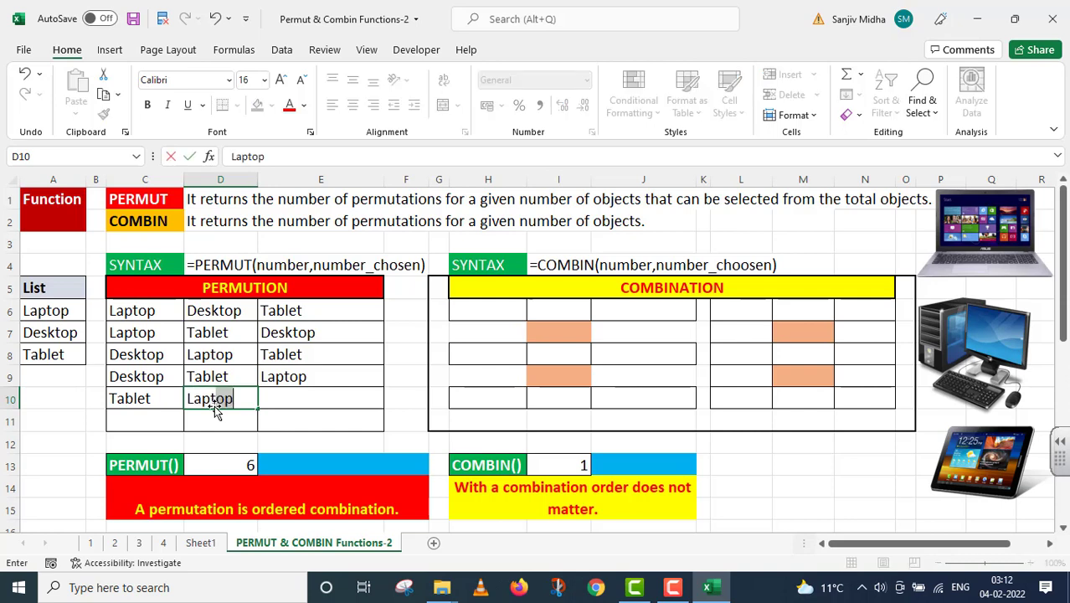
{"action": "left_click", "coordinate": [289, 402]}
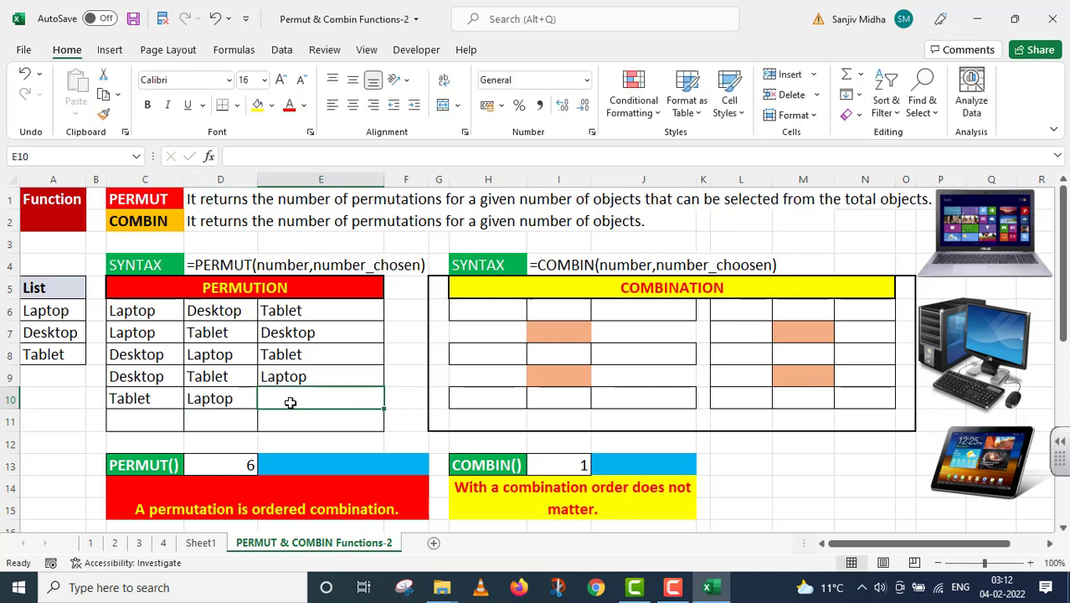
{"action": "type", "text": "Desktop"}
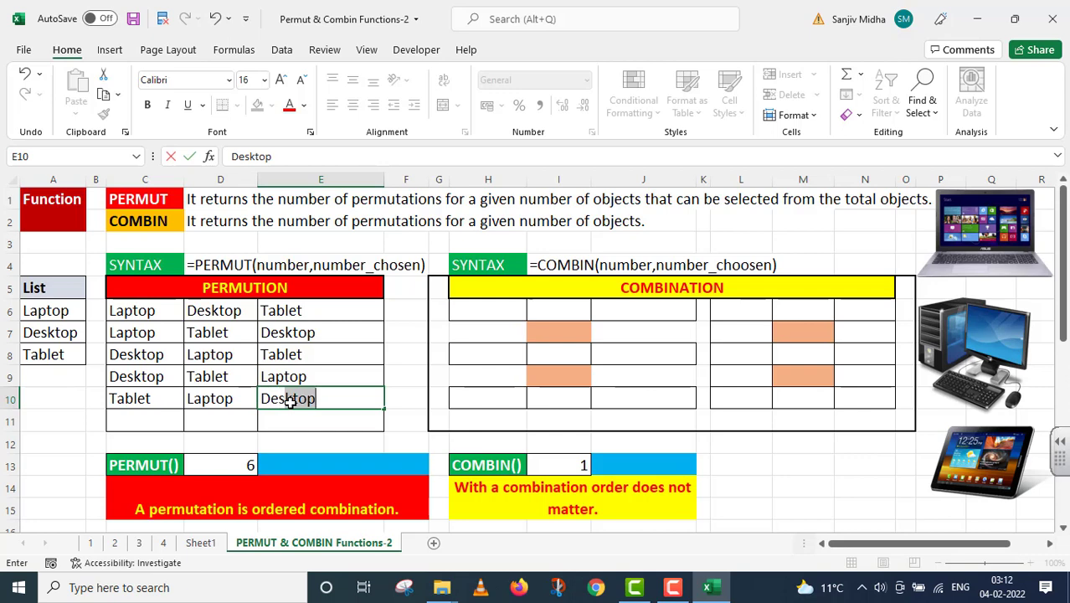
- Fill the sixth permutation row, C11 to E11, with Tablet, Desktop and Laptop
{"action": "left_click", "coordinate": [137, 418]}
{"action": "type", "text": "Tablet"}
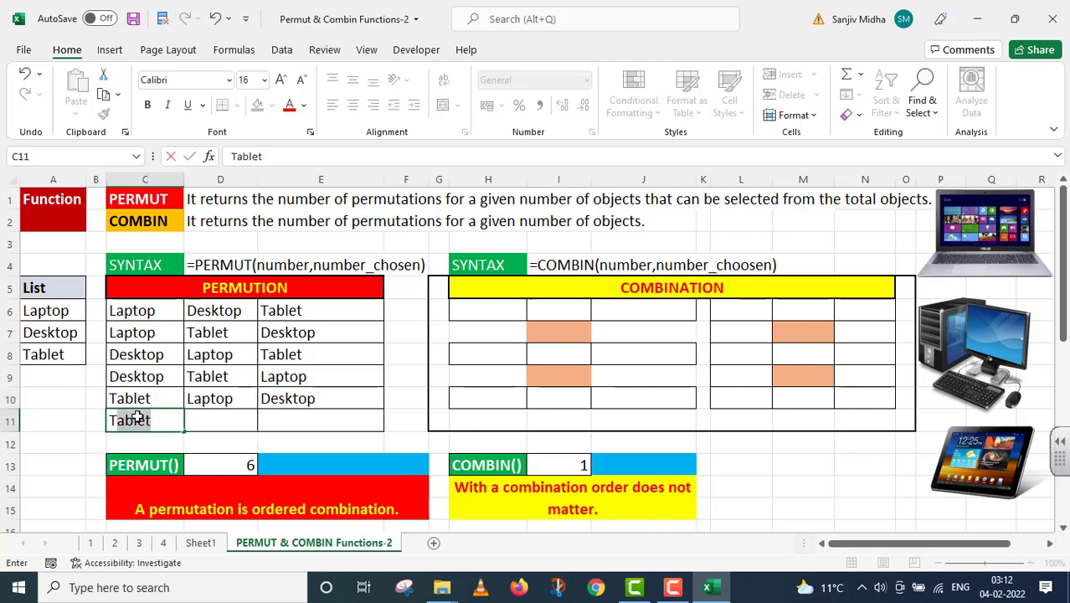
{"action": "key", "text": "Return"}
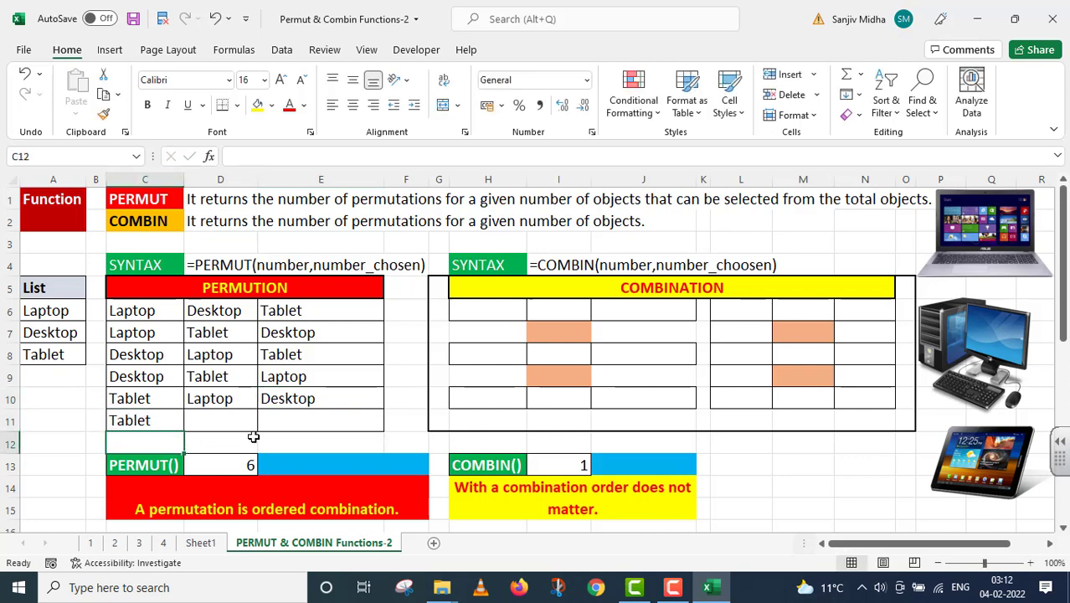
{"action": "left_click", "coordinate": [223, 420]}
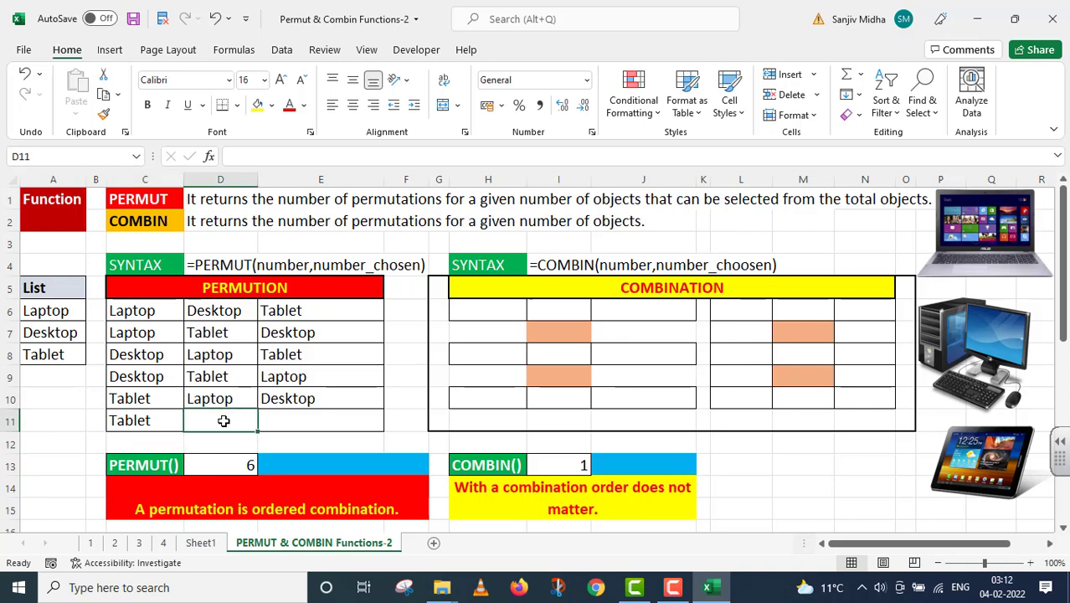
{"action": "type", "text": "De"}
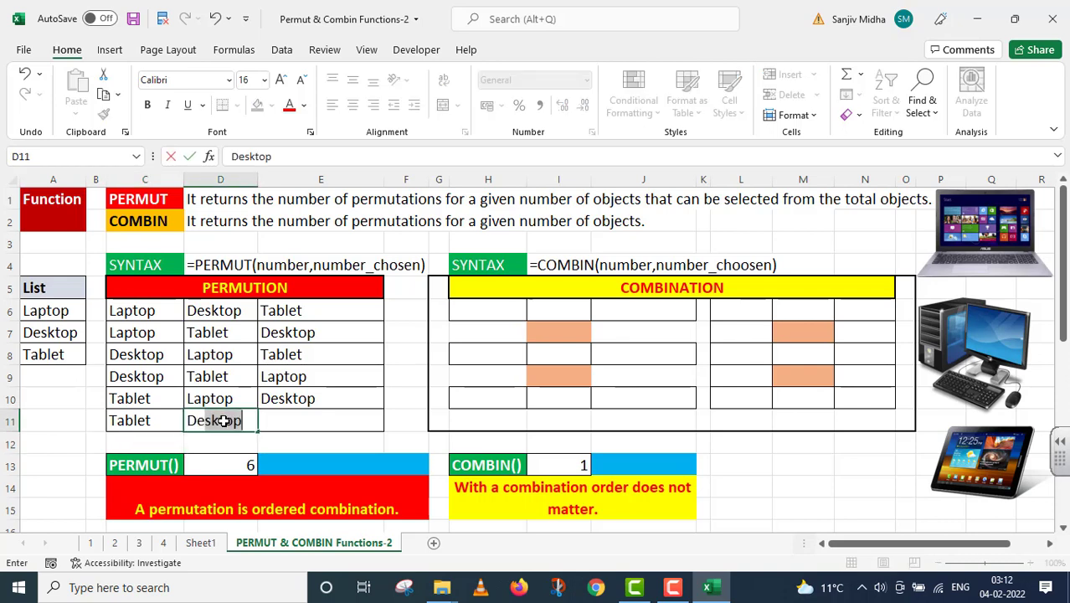
{"action": "key", "text": "Return"}
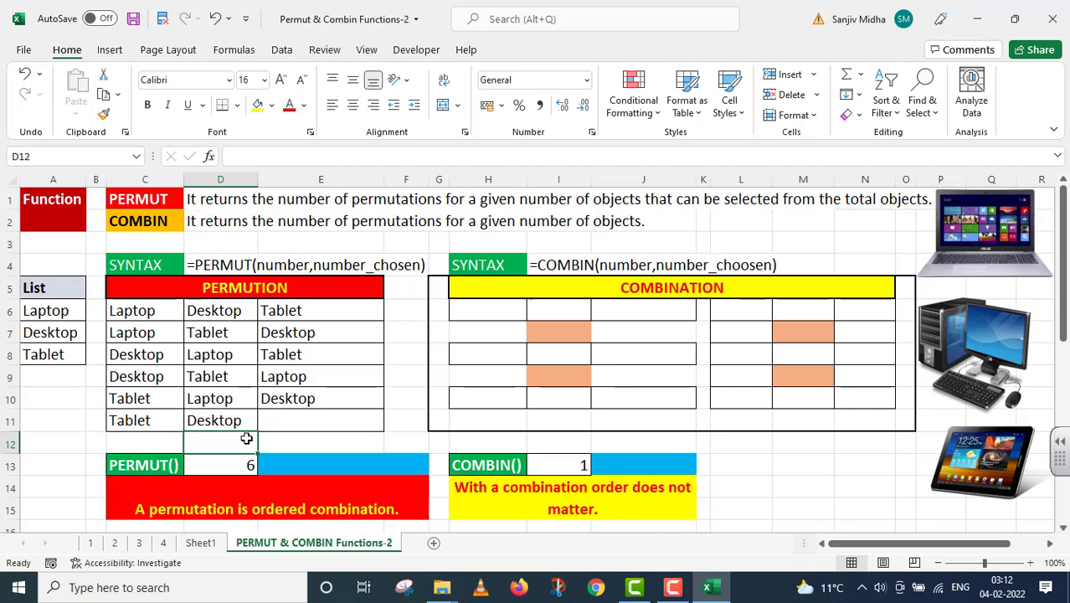
{"action": "left_click", "coordinate": [286, 422]}
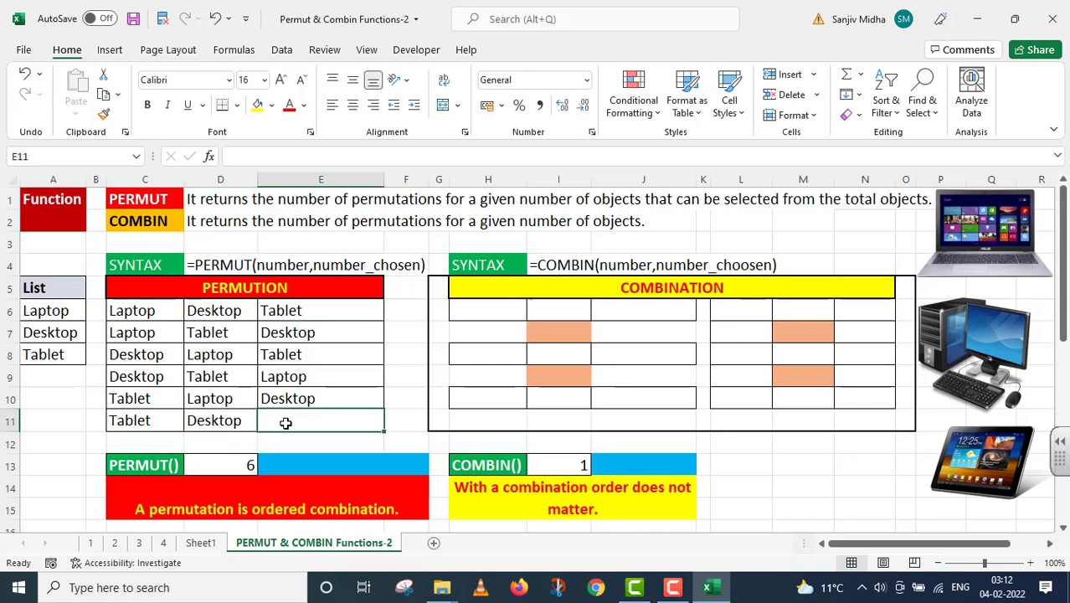
{"action": "type", "text": "lap"}
{"action": "key", "text": "Return"}
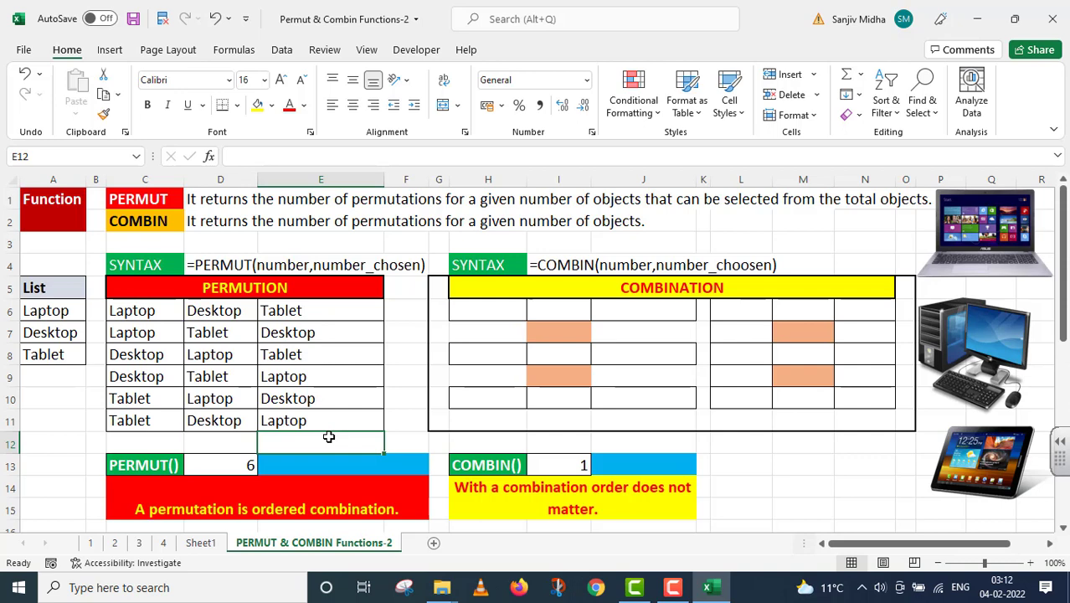
- Copy the first permutation row, C6 to E6, into the combination table starting at H6
{"action": "left_click_drag", "start_coordinate": [150, 311], "coordinate": [378, 311]}
{"action": "key", "text": "ctrl+c"}
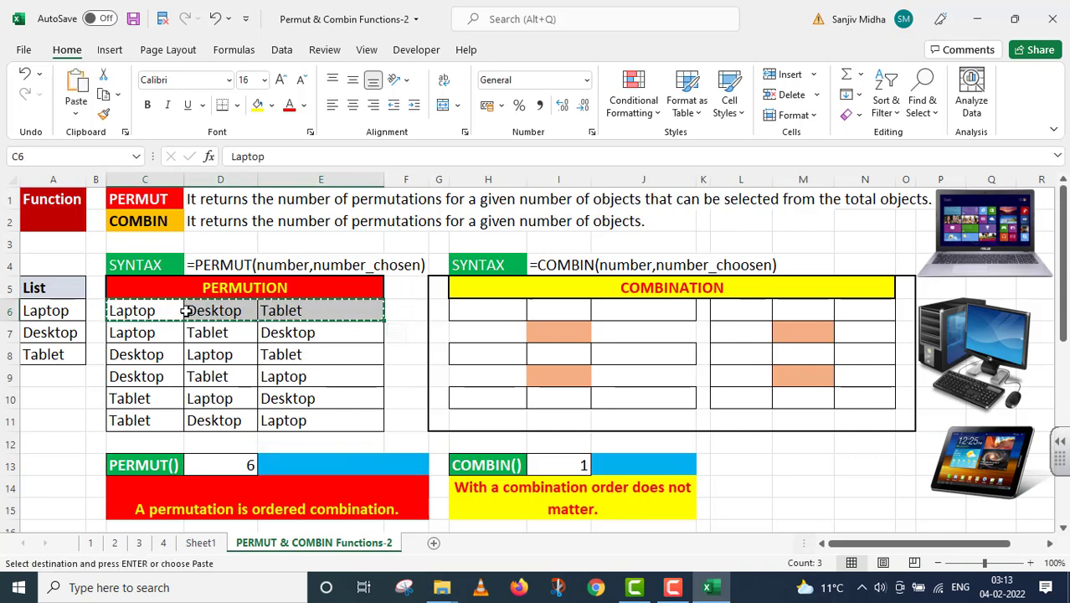
{"action": "left_click_drag", "start_coordinate": [162, 309], "coordinate": [297, 311]}
{"action": "left_click", "coordinate": [483, 307]}
{"action": "key", "text": "ctrl+v"}
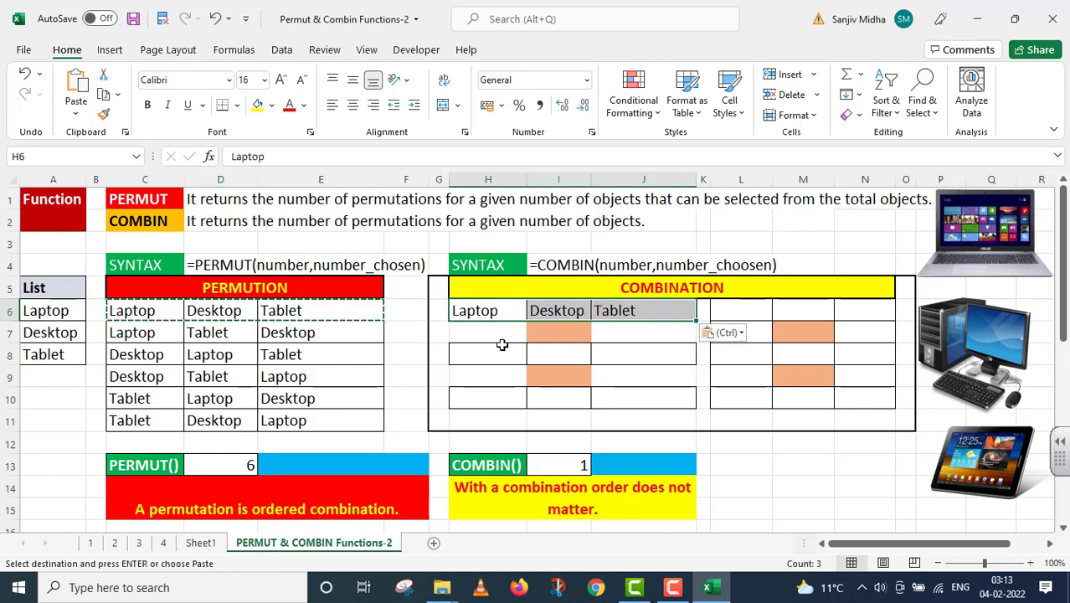
- Copy the second permutation row, C7 to E7, into the combination table starting at H8
{"action": "left_click_drag", "start_coordinate": [130, 337], "coordinate": [303, 333]}
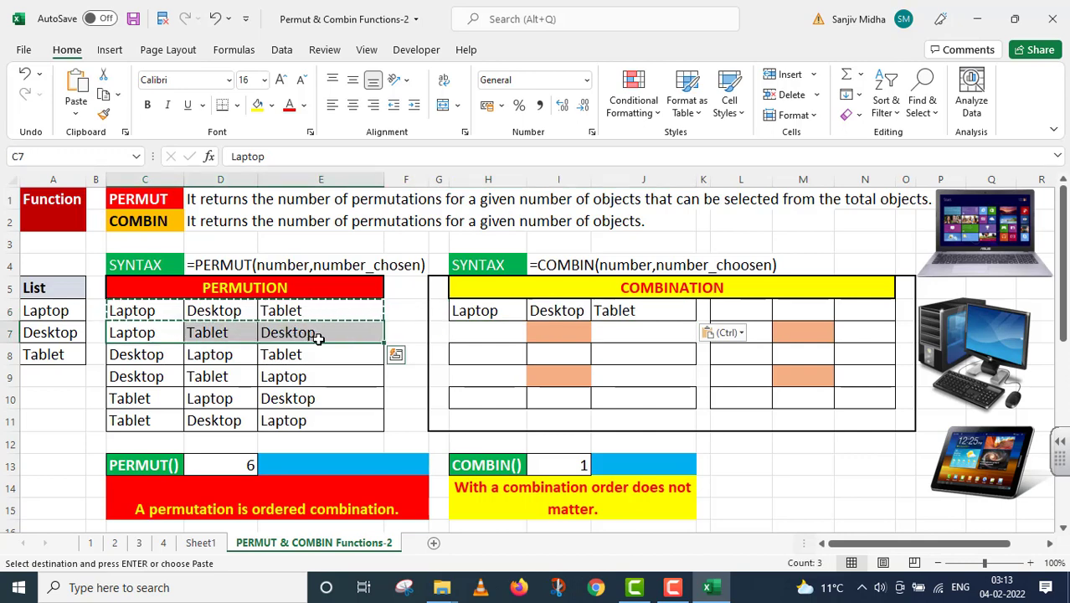
{"action": "key", "text": "ctrl+c"}
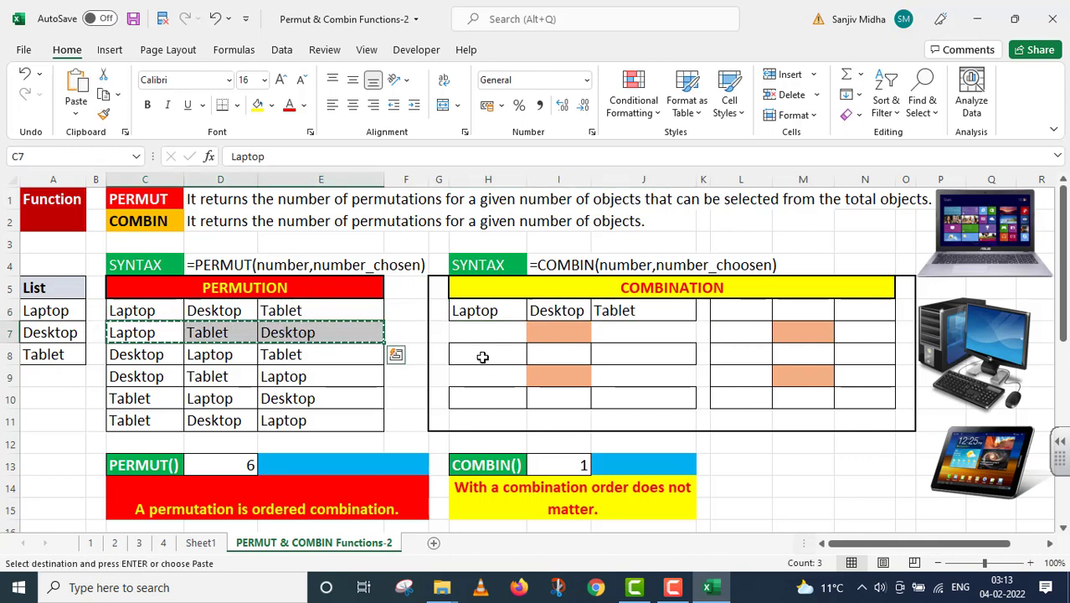
{"action": "left_click", "coordinate": [479, 353]}
{"action": "key", "text": "ctrl+v"}
- Copy the third permutation row, C8 to E8, into the combination table starting at H10
{"action": "left_click_drag", "start_coordinate": [138, 354], "coordinate": [296, 349]}
{"action": "key", "text": "Escape"}
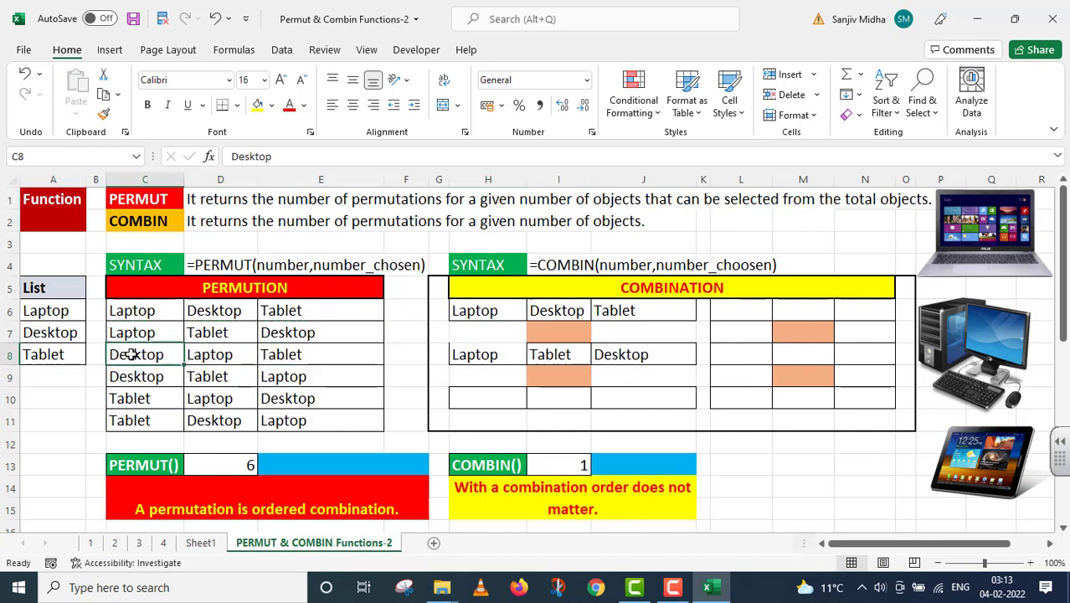
{"action": "left_click_drag", "start_coordinate": [143, 352], "coordinate": [304, 356]}
{"action": "key", "text": "ctrl+c"}
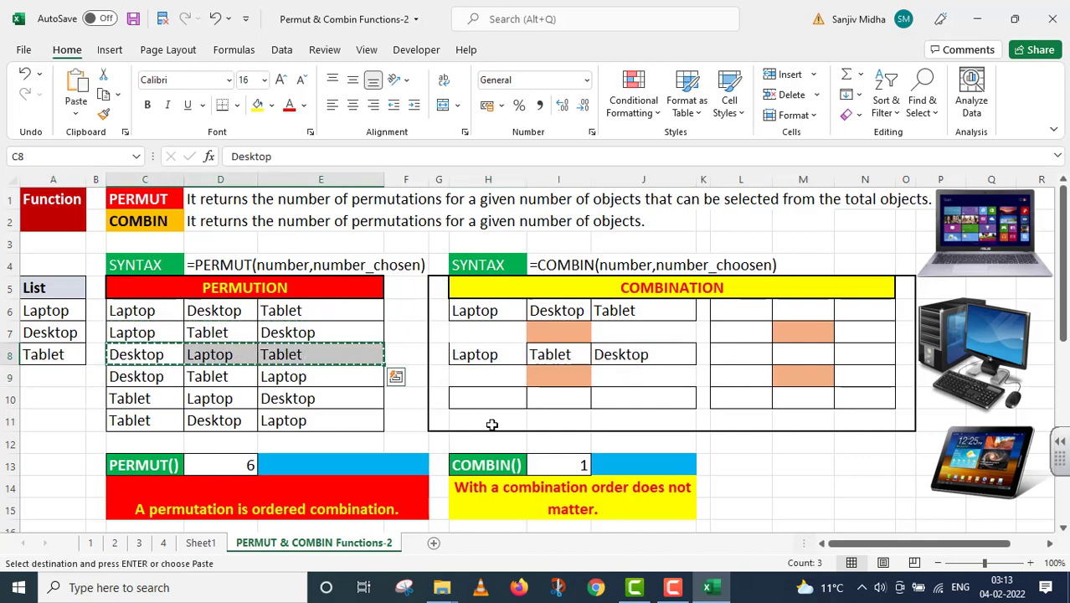
{"action": "left_click", "coordinate": [478, 399]}
{"action": "key", "text": "ctrl+v"}
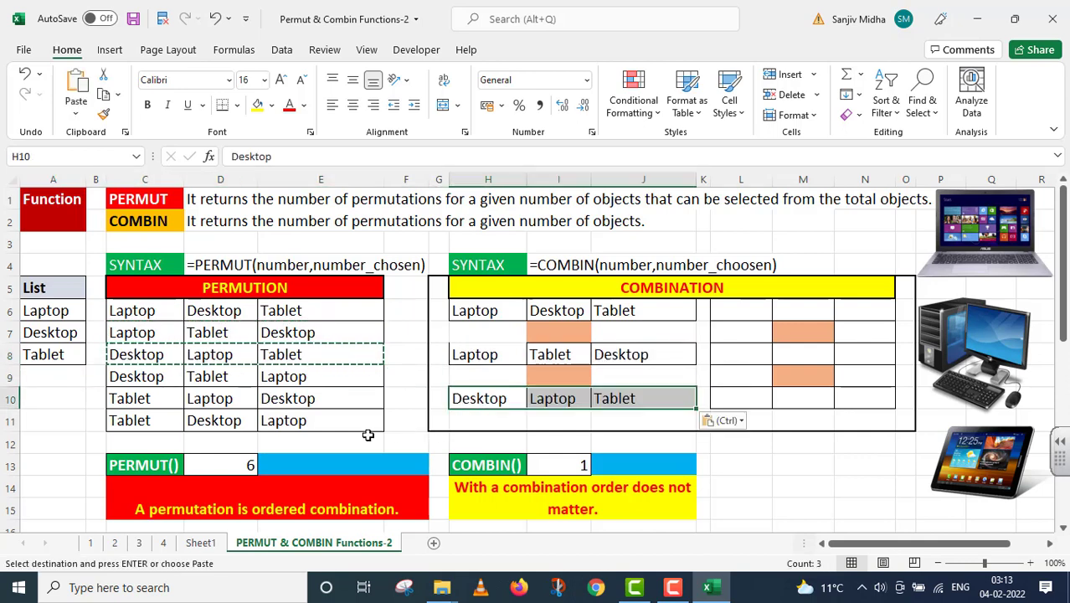
- Copy the fourth permutation row, C9 to E9, into the combination table starting at L6
{"action": "left_click_drag", "start_coordinate": [120, 376], "coordinate": [297, 375]}
{"action": "key", "text": "ctrl+c"}
{"action": "left_click", "coordinate": [740, 311]}
{"action": "key", "text": "ctrl+v"}
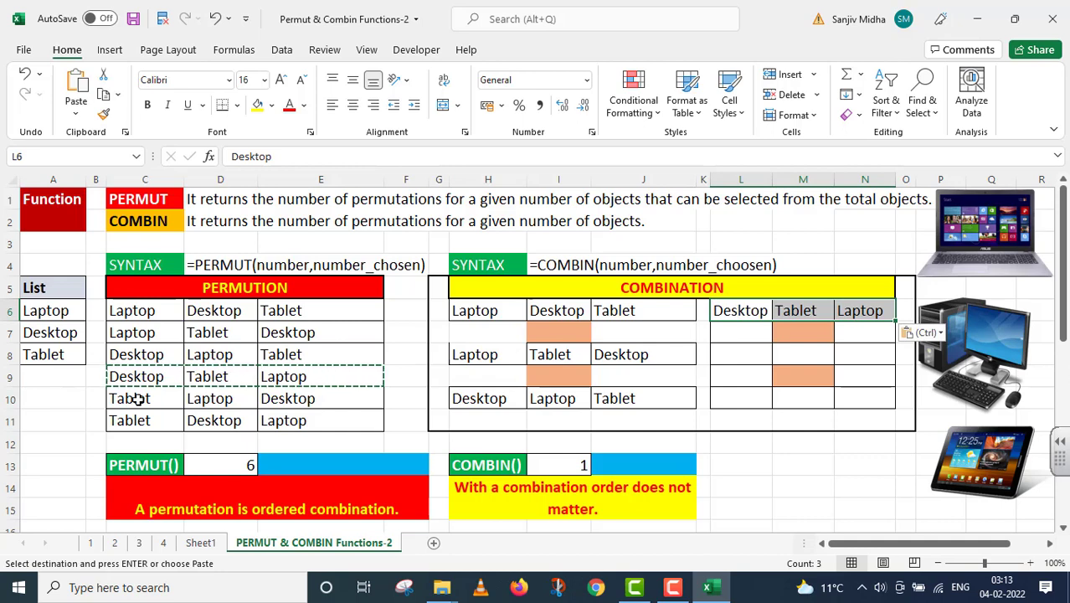
- Copy the fifth permutation row, C10 to E10, into the combination table starting at L8
{"action": "left_click", "coordinate": [131, 406]}
{"action": "key", "text": "ctrl"}
{"action": "left_click_drag", "start_coordinate": [131, 407], "coordinate": [307, 399]}
{"action": "key", "text": "ctrl+c"}
{"action": "left_click", "coordinate": [733, 354]}
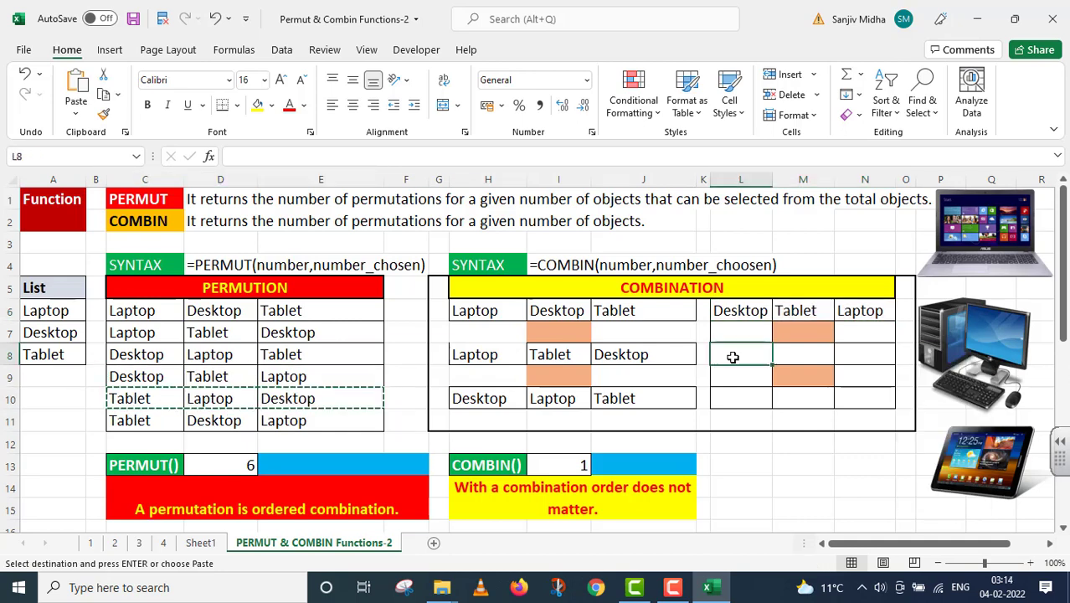
{"action": "key", "text": "ctrl+v"}
- Copy the sixth permutation row, C11 to E11, into the combination table starting at L10
{"action": "left_click", "coordinate": [134, 421]}
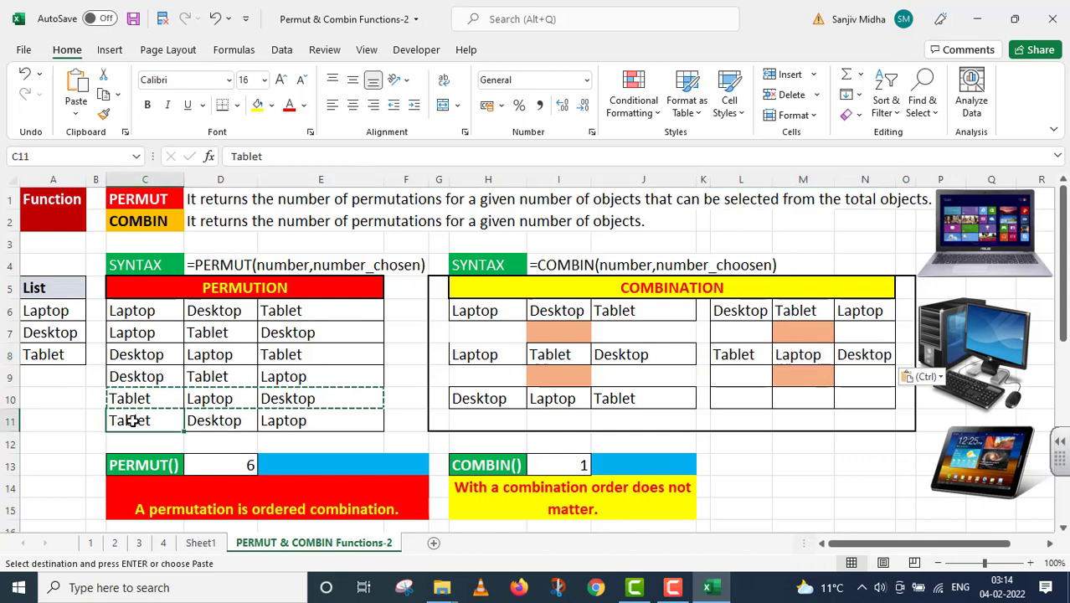
{"action": "left_click_drag", "start_coordinate": [133, 421], "coordinate": [284, 420]}
{"action": "key", "text": "ctrl+c"}
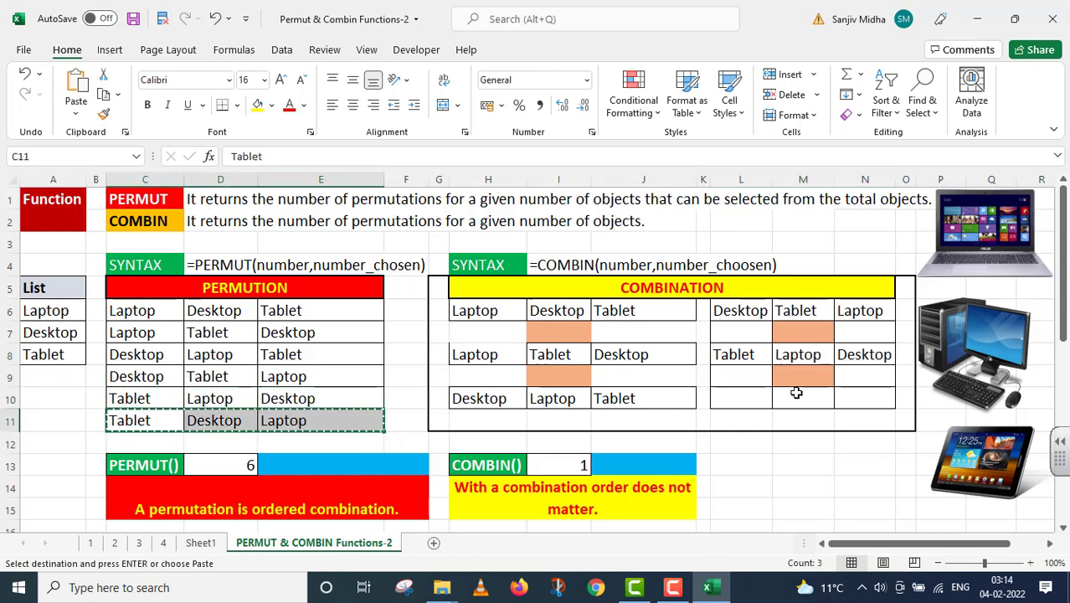
{"action": "left_click", "coordinate": [733, 400]}
{"action": "key", "text": "ctrl+v"}
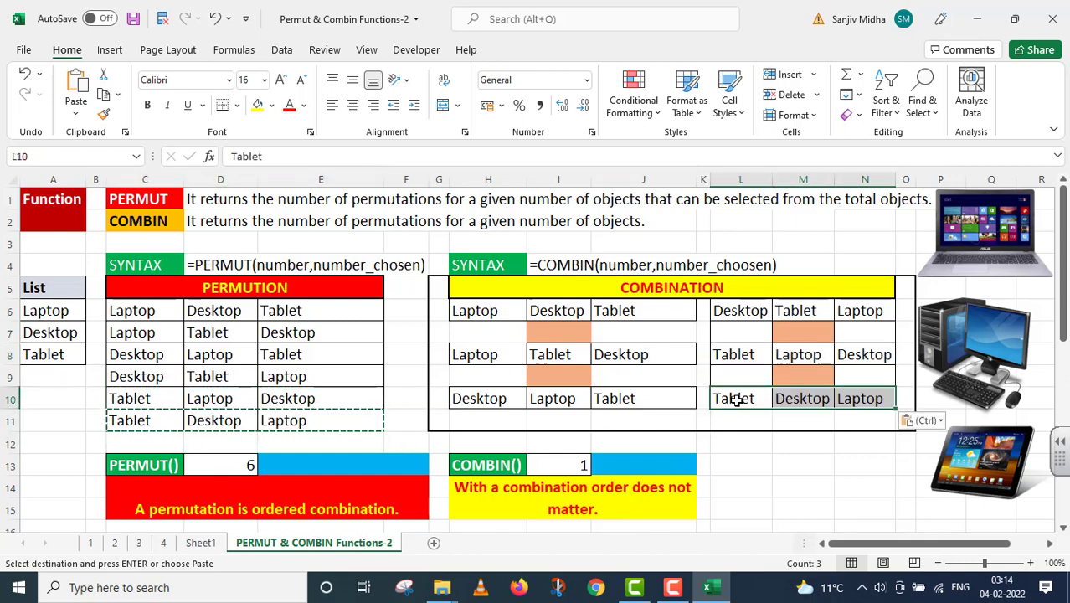
- Enter the word "equals" in the orange cells I7 and I9 of the combination table
{"action": "left_click", "coordinate": [555, 338]}
{"action": "type", "text": "equals"}
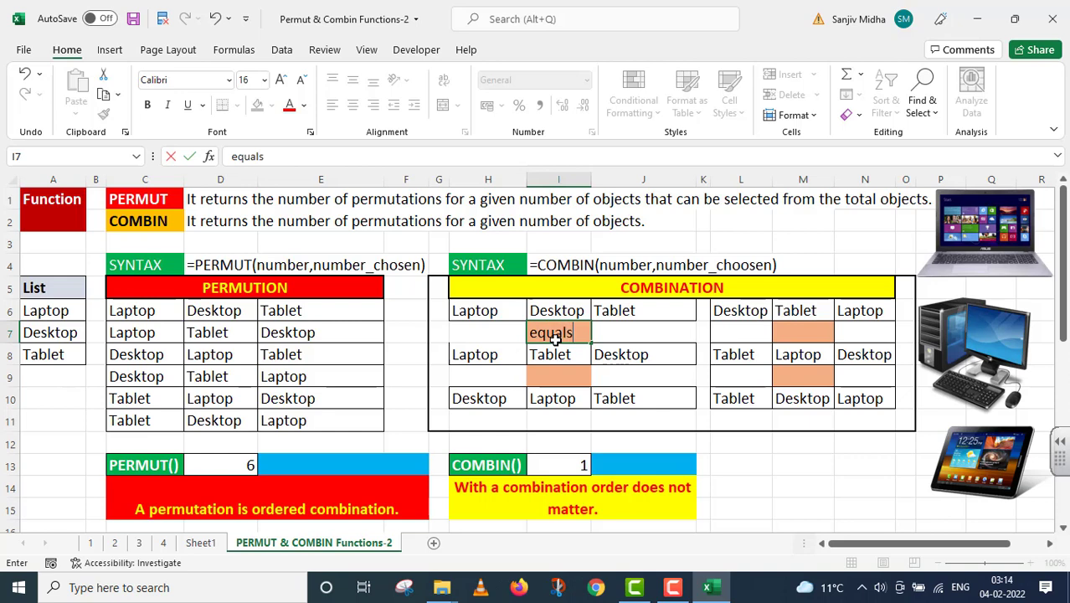
{"action": "left_click", "coordinate": [543, 376]}
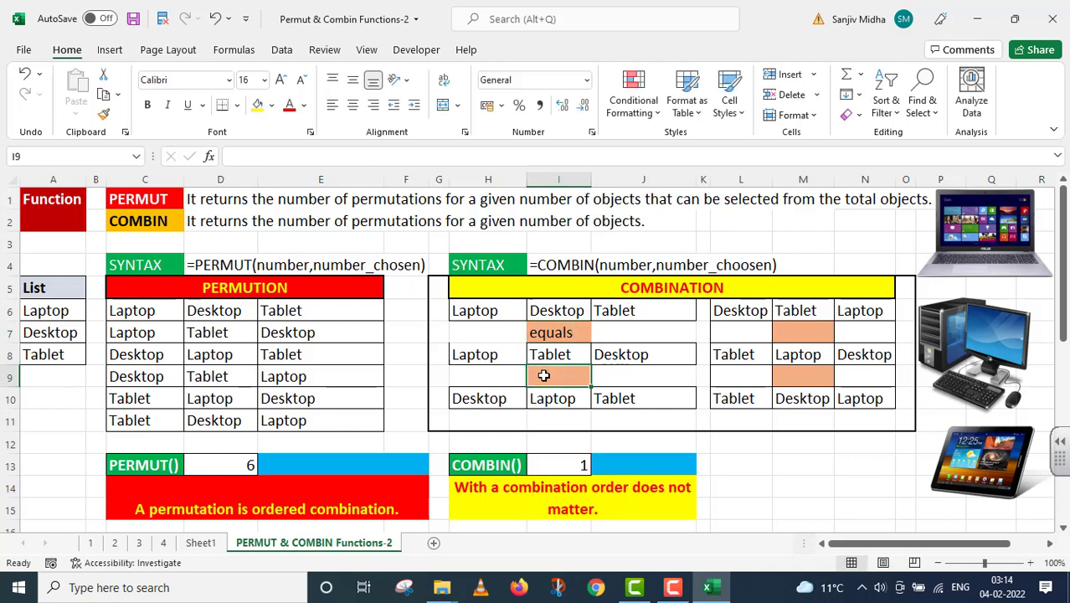
{"action": "type", "text": "equals"}
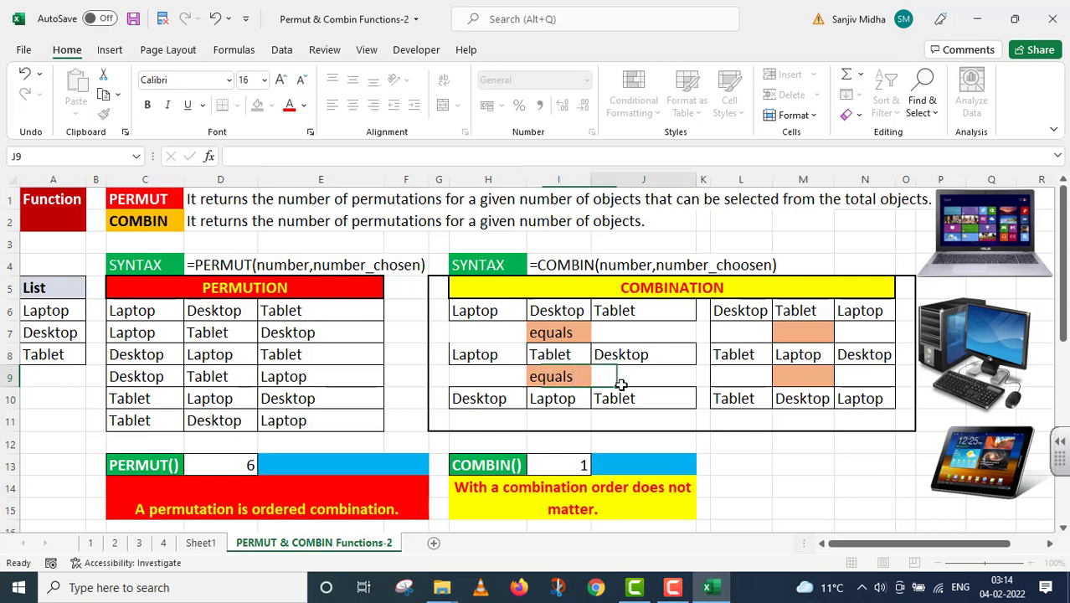
{"action": "key", "text": "ctrl+Return"}
- Copy the word "equals" from I9 into the orange cells M7 and M9 of the combination table
{"action": "key", "text": "ctrl+c"}
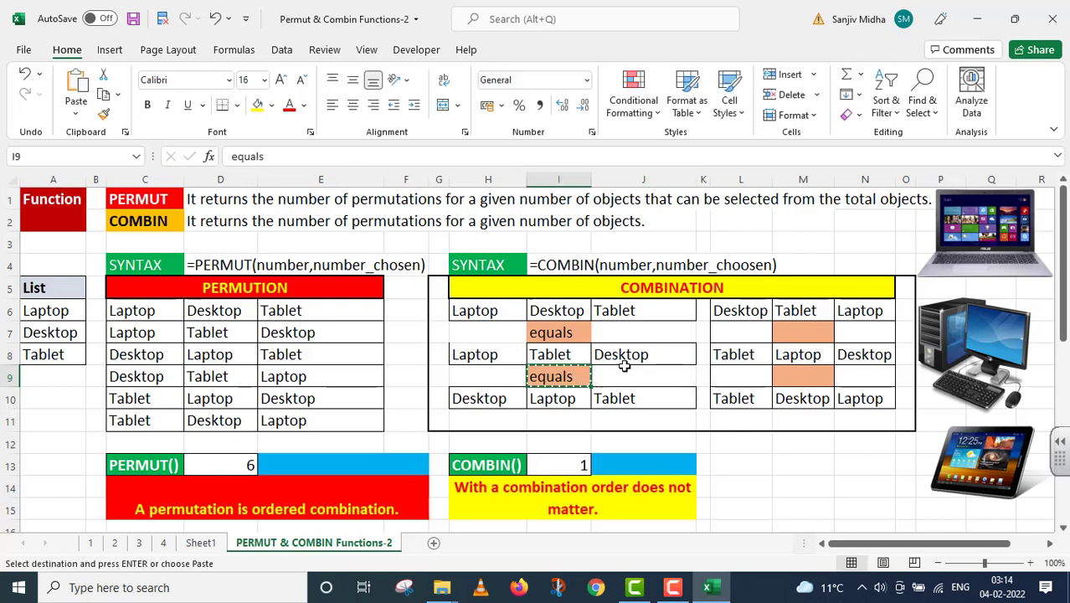
{"action": "left_click", "coordinate": [789, 331]}
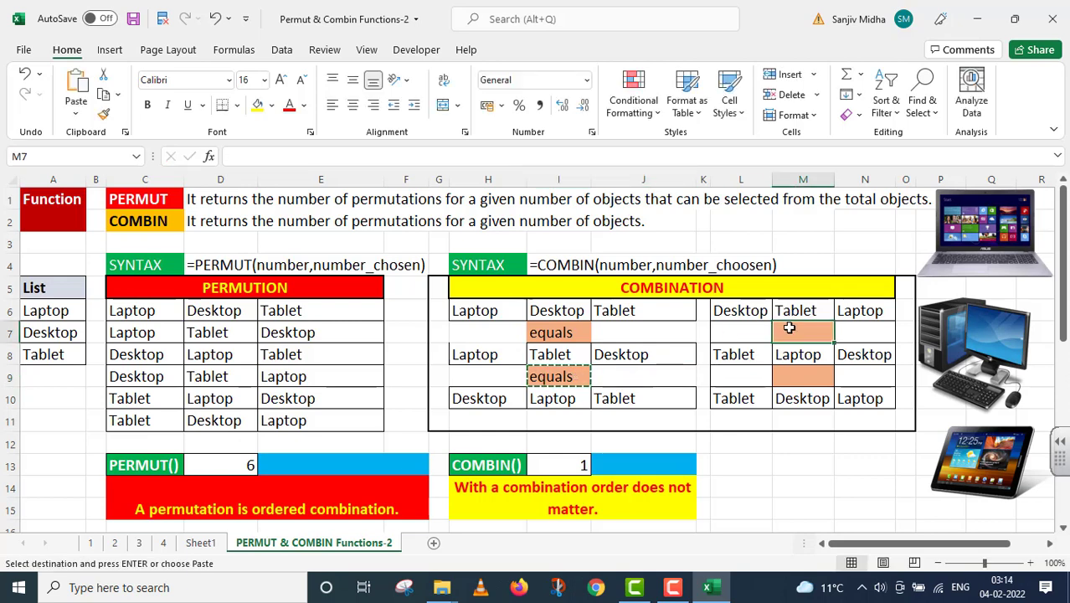
{"action": "key", "text": "ctrl+v"}
{"action": "left_click", "coordinate": [791, 377]}
{"action": "key", "text": "ctrl+v"}
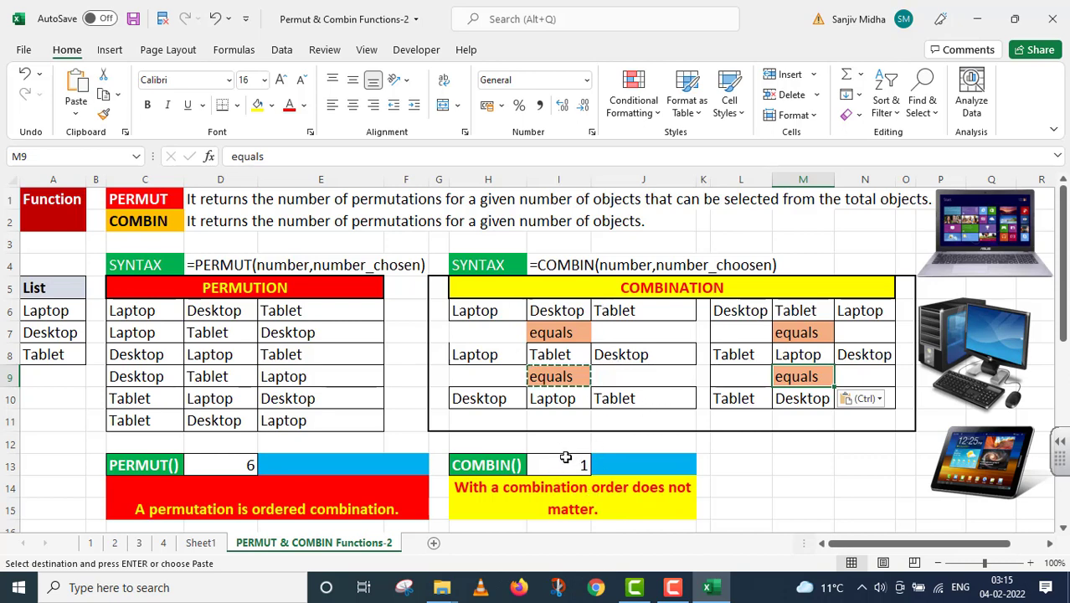
- Copy the formula from D13 and enter it in E13 as visible text, =PERMUT(3,3)
{"action": "left_click", "coordinate": [224, 464]}
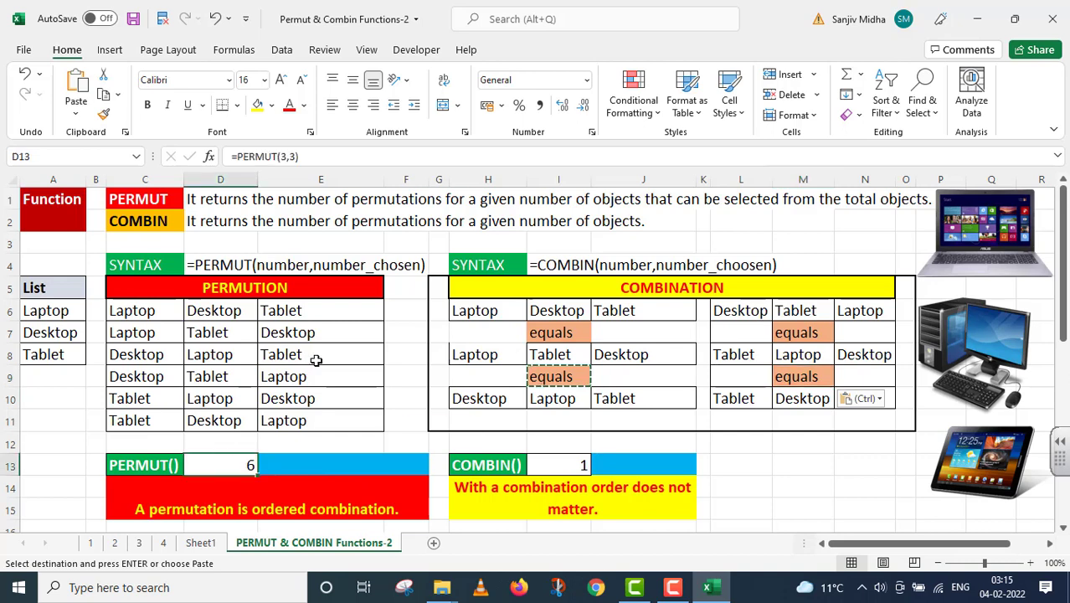
{"action": "left_click_drag", "start_coordinate": [299, 157], "coordinate": [232, 156]}
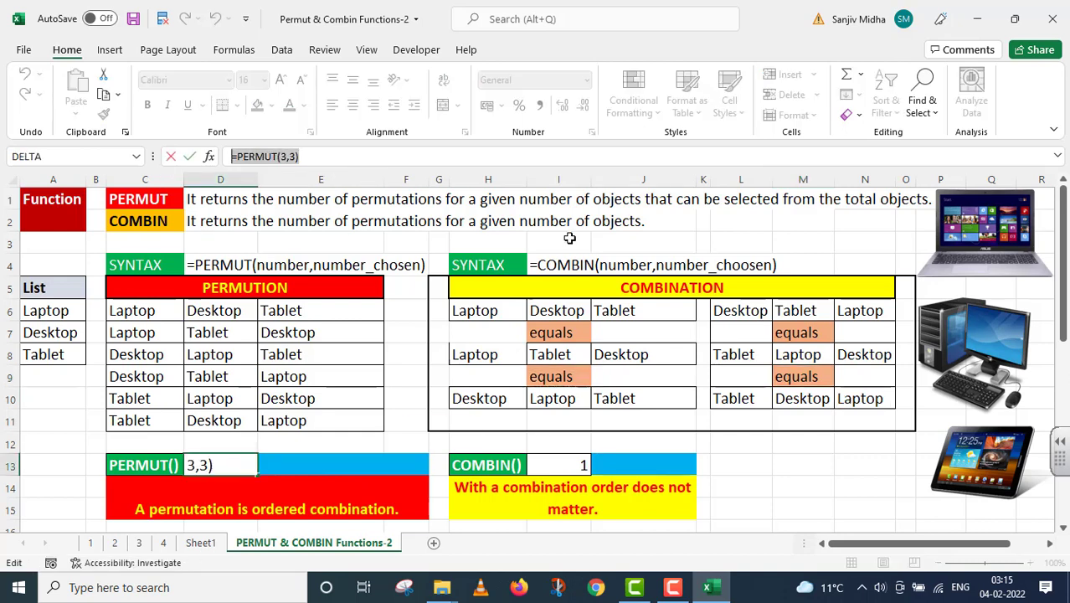
{"action": "type", "text": "="}
{"action": "left_click", "coordinate": [296, 465]}
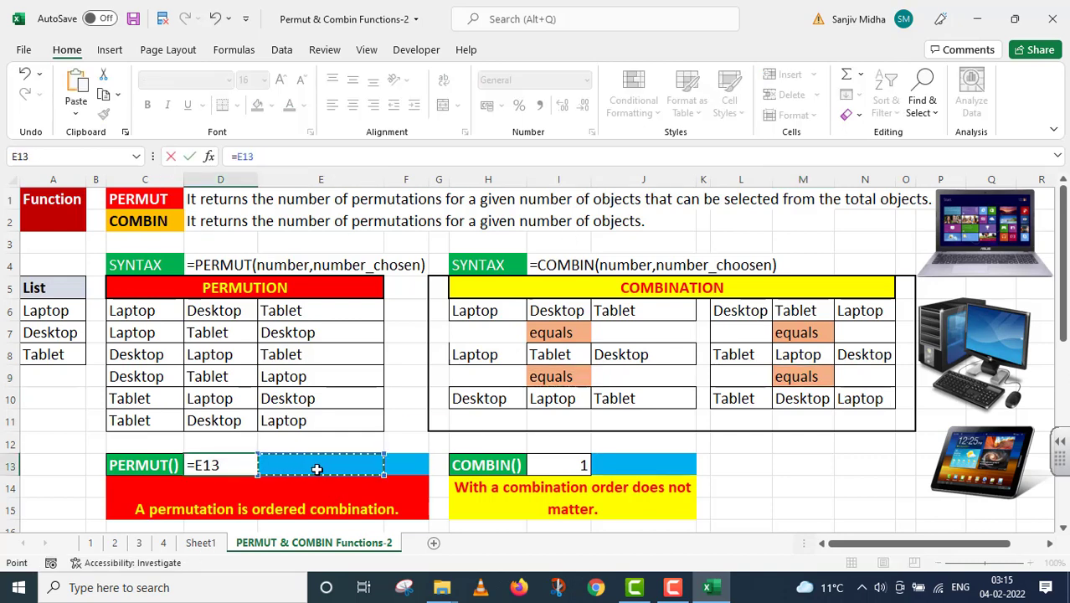
{"action": "key", "text": "Tab"}
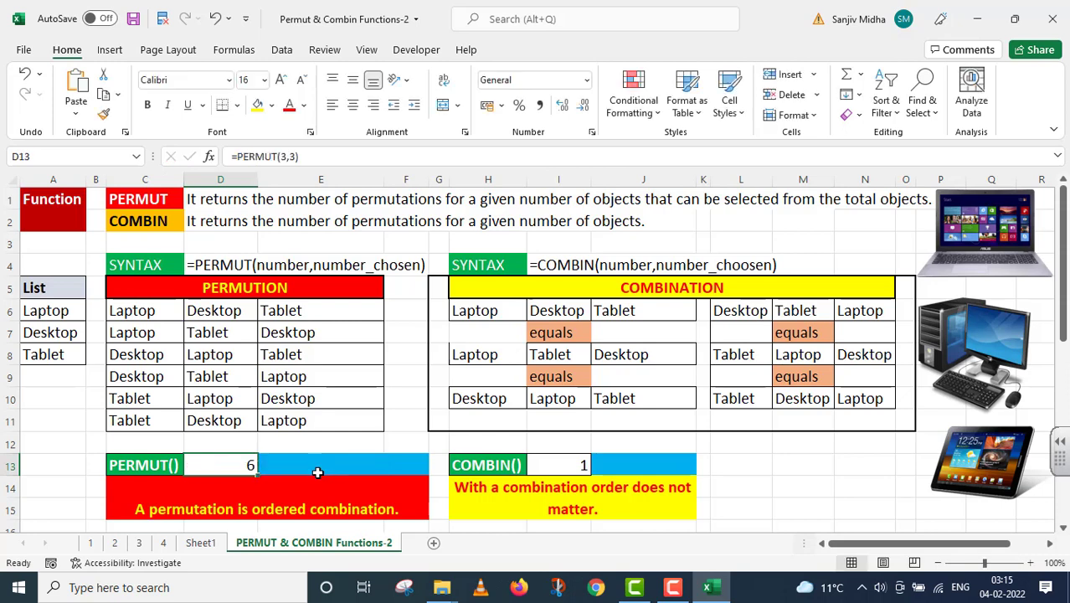
{"action": "type", "text": "'"}
{"action": "key", "text": "ctrl+v"}
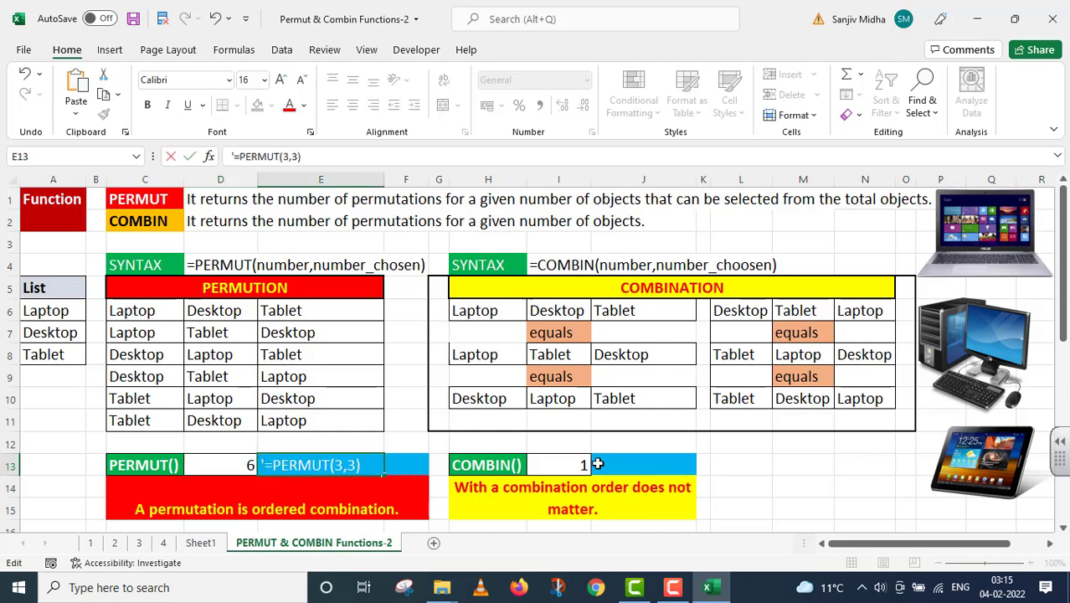
- Copy the formula from I13 and enter it in J13 as visible text, =COMBIN(3,3)
{"action": "left_click", "coordinate": [560, 465]}
{"action": "left_click_drag", "start_coordinate": [323, 156], "coordinate": [230, 155]}
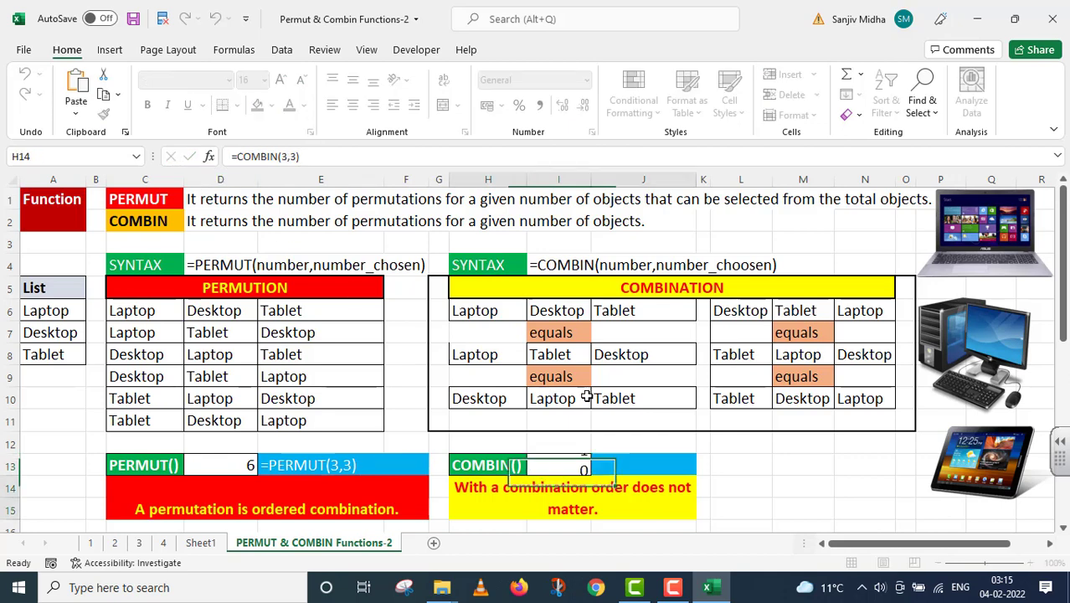
{"action": "key", "text": "Return"}
{"action": "left_click", "coordinate": [606, 464]}
{"action": "type", "text": "'"}
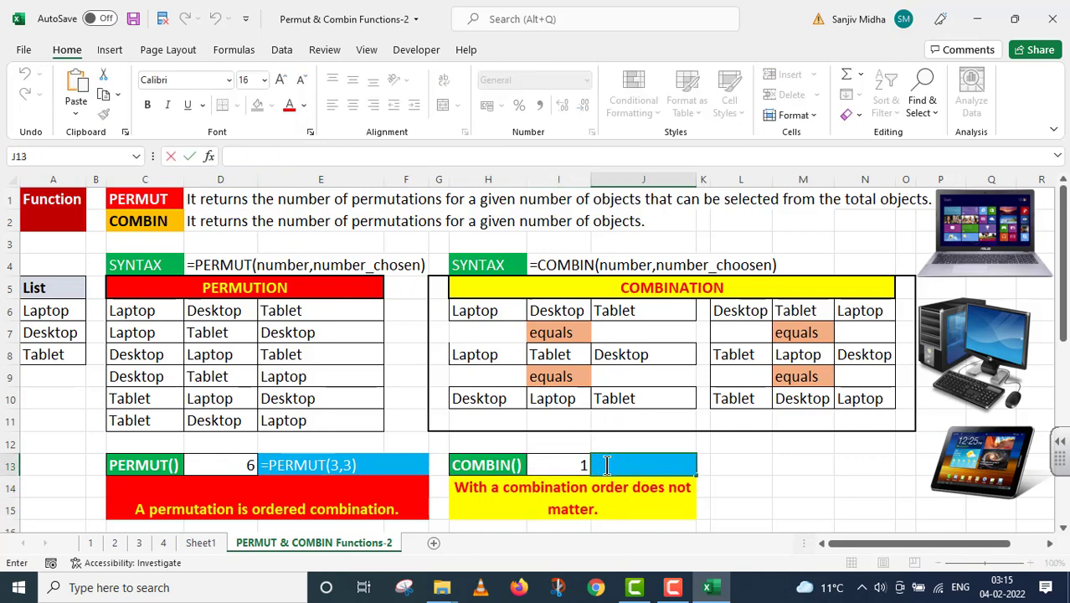
{"action": "key", "text": "ctrl+v"}
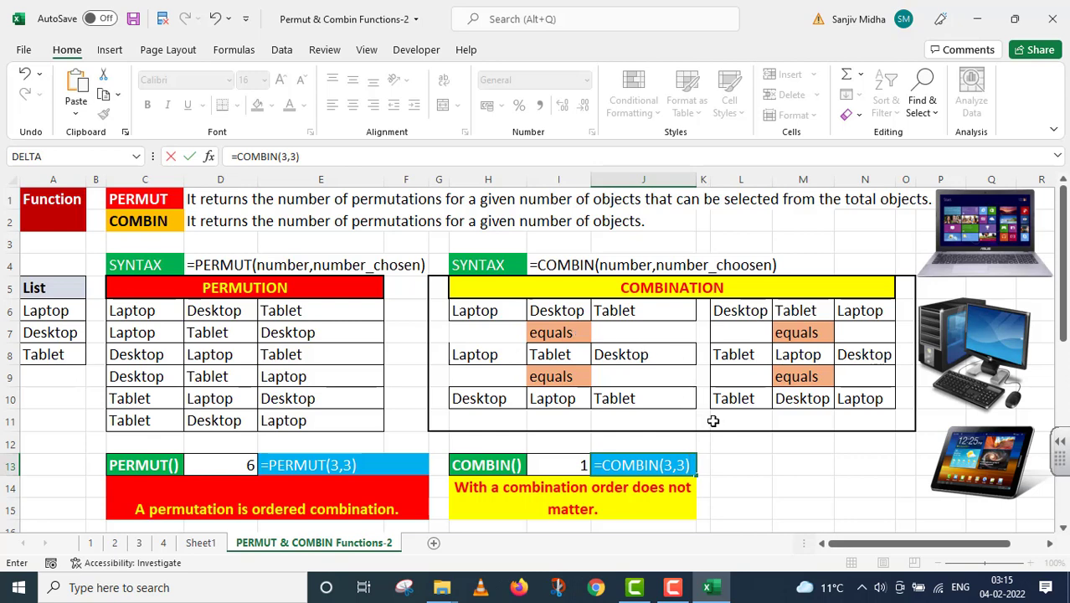
{"action": "scroll", "coordinate": [712, 421], "scroll_direction": "down", "scroll_amount": 6}
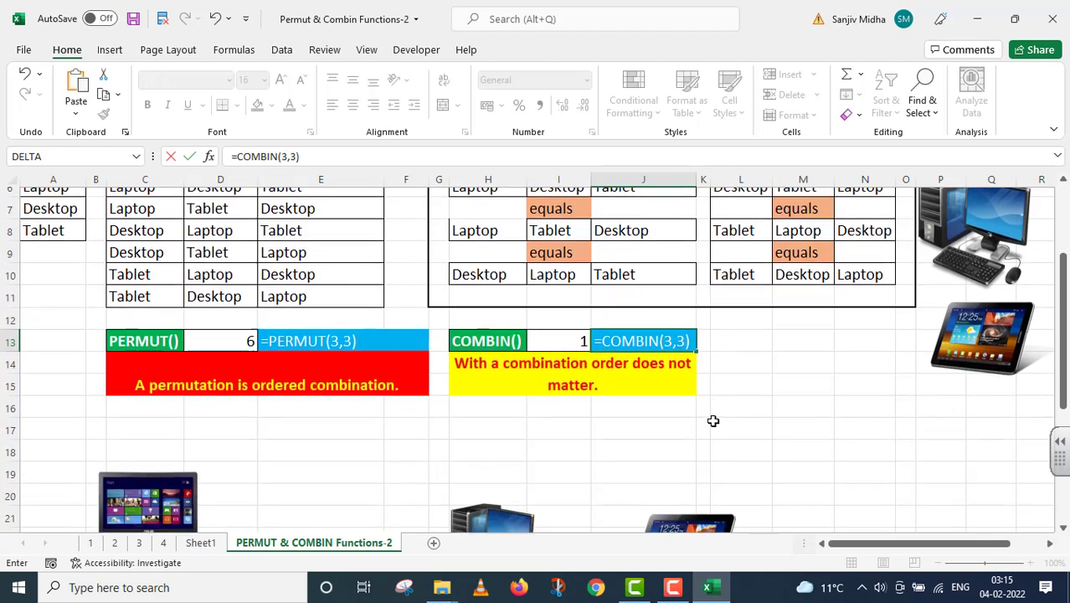
{"action": "scroll", "coordinate": [713, 421], "scroll_direction": "down", "scroll_amount": 1}
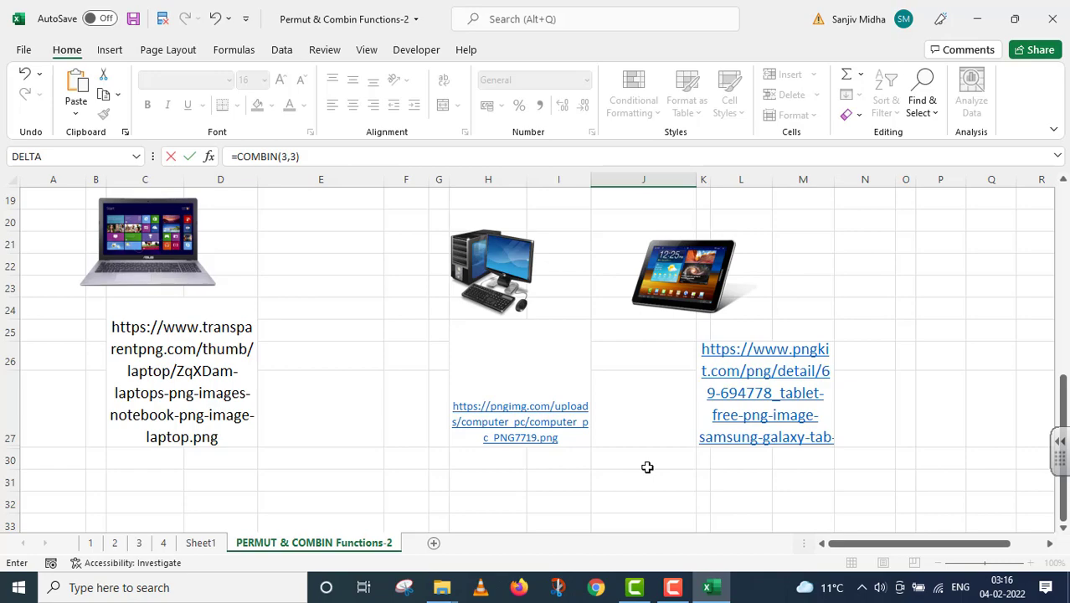
{"action": "scroll", "coordinate": [647, 468], "scroll_direction": "up", "scroll_amount": 7}
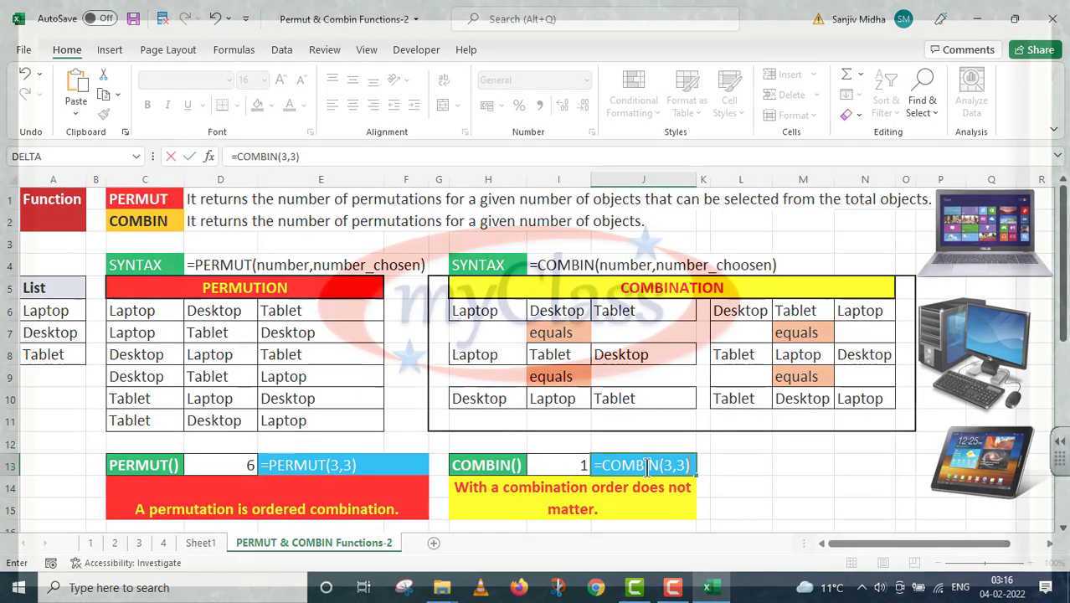